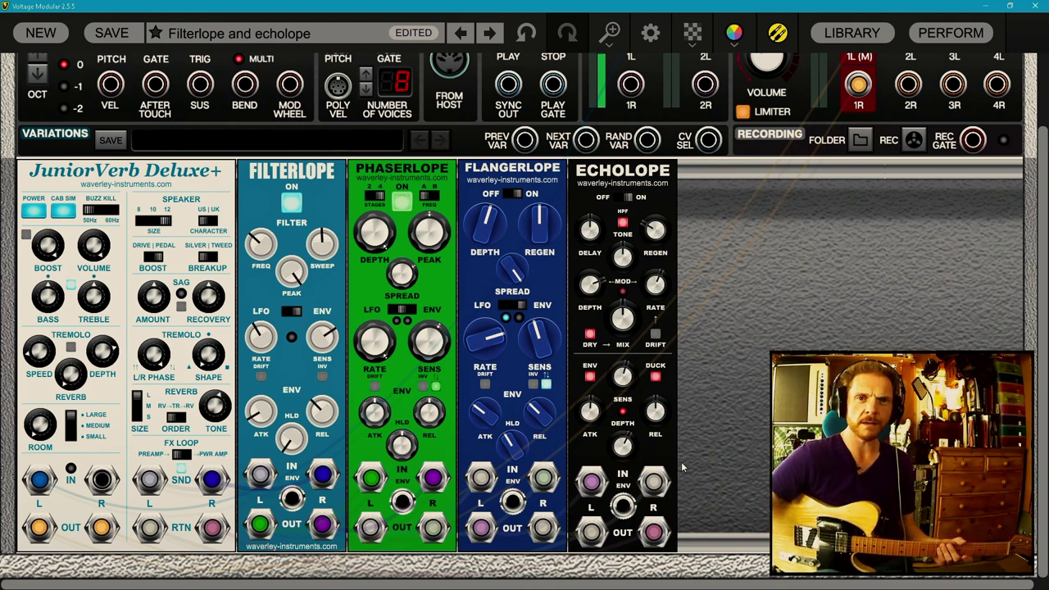
Step: Patch Flangerlope OUT R to Echolope IN R, set Filterlope release to about 37 ms, and flip its LFO/ENV switch
{"action": "left_click_drag", "start_coordinate": [542, 526], "coordinate": [653, 481]}
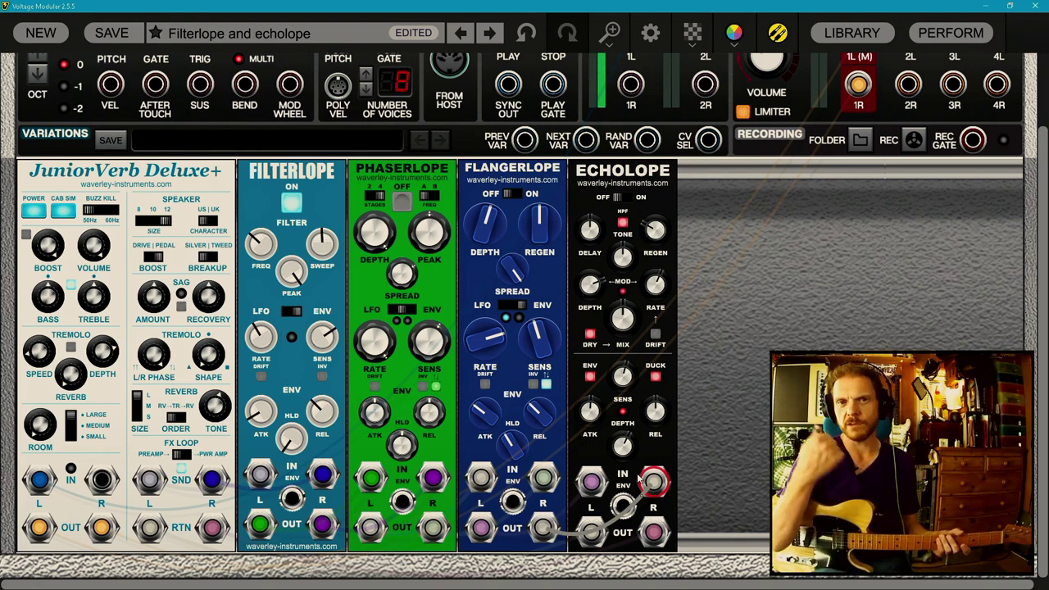
{"action": "left_click", "coordinate": [324, 412]}
{"action": "left_click_drag", "start_coordinate": [324, 411], "coordinate": [332, 463]}
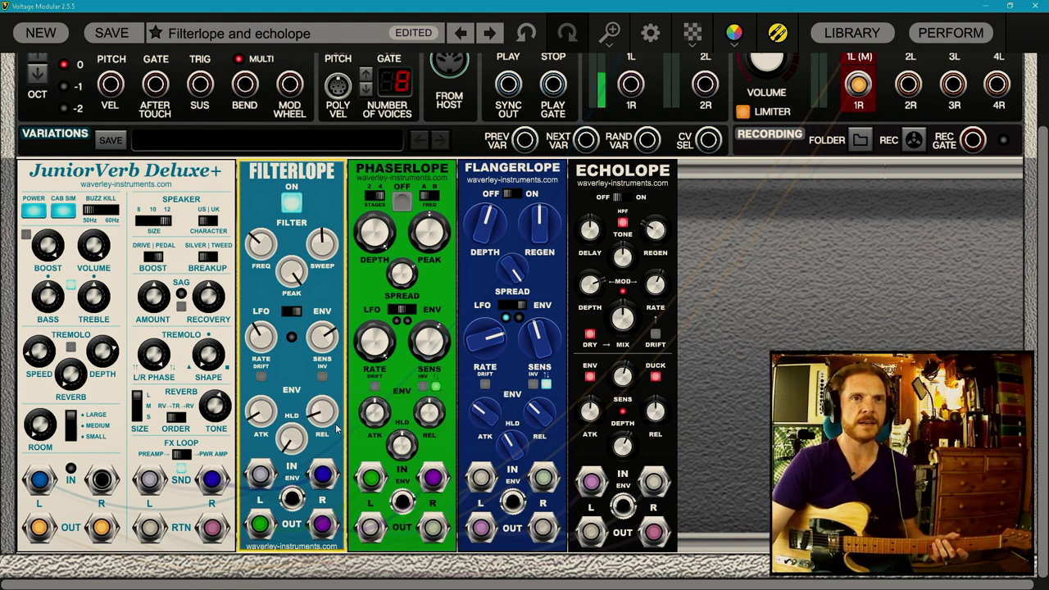
{"action": "left_click", "coordinate": [294, 313]}
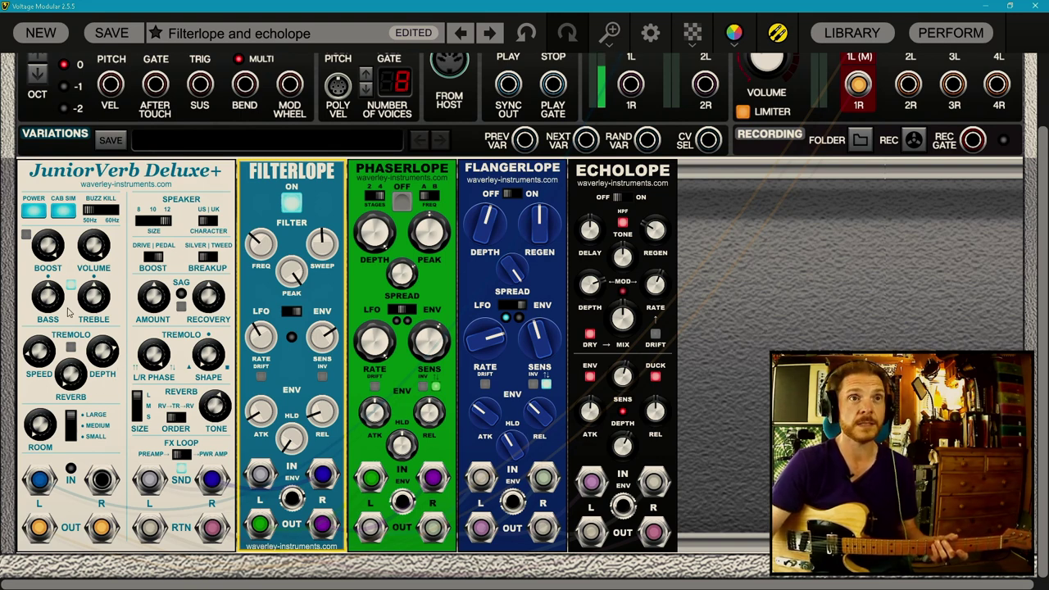
{"action": "left_click", "coordinate": [218, 457]}
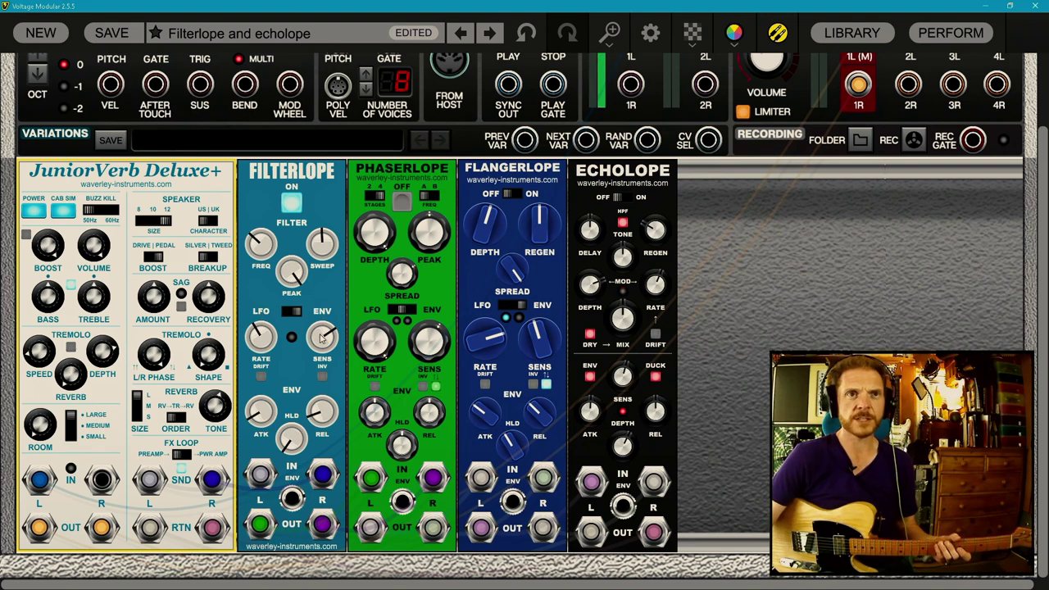
Step: Set Filterlope's SENS knob to 50% and confirm its PEAK knob reads 100%
{"action": "mouse_move", "coordinate": [318, 346]}
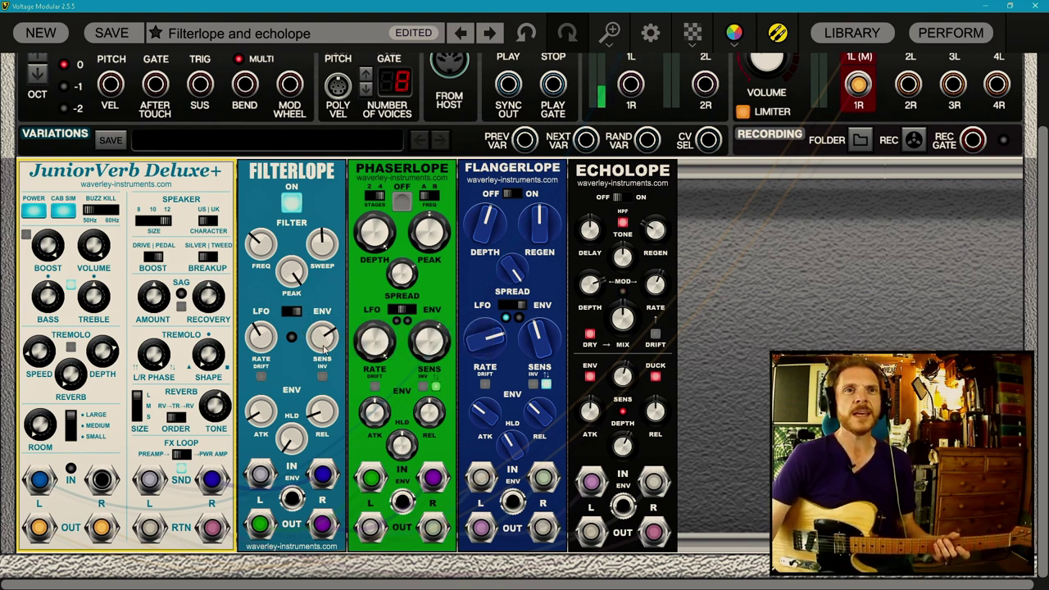
{"action": "left_click", "coordinate": [324, 348]}
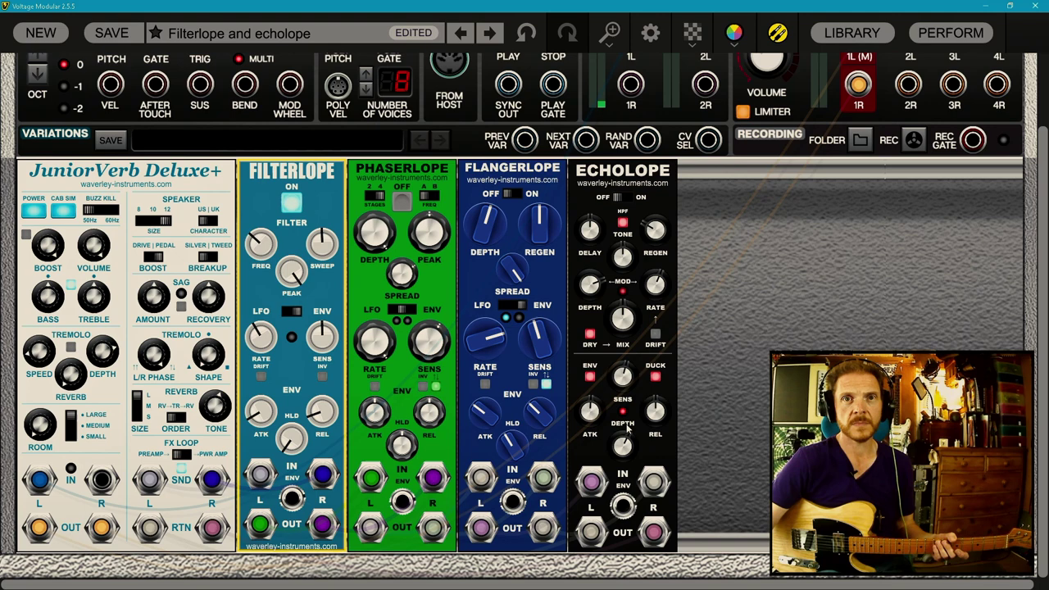
{"action": "mouse_move", "coordinate": [301, 278]}
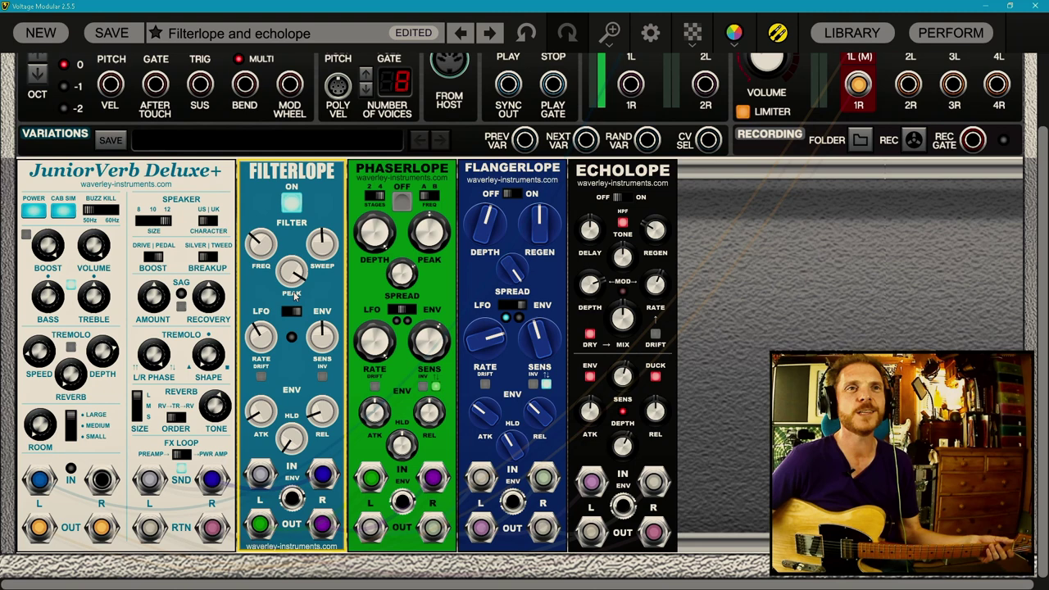
Step: Lower Filterlope's PEAK to 95.6% and bring its FREQ knob down to about 5%
{"action": "left_click_drag", "start_coordinate": [297, 275], "coordinate": [295, 301]}
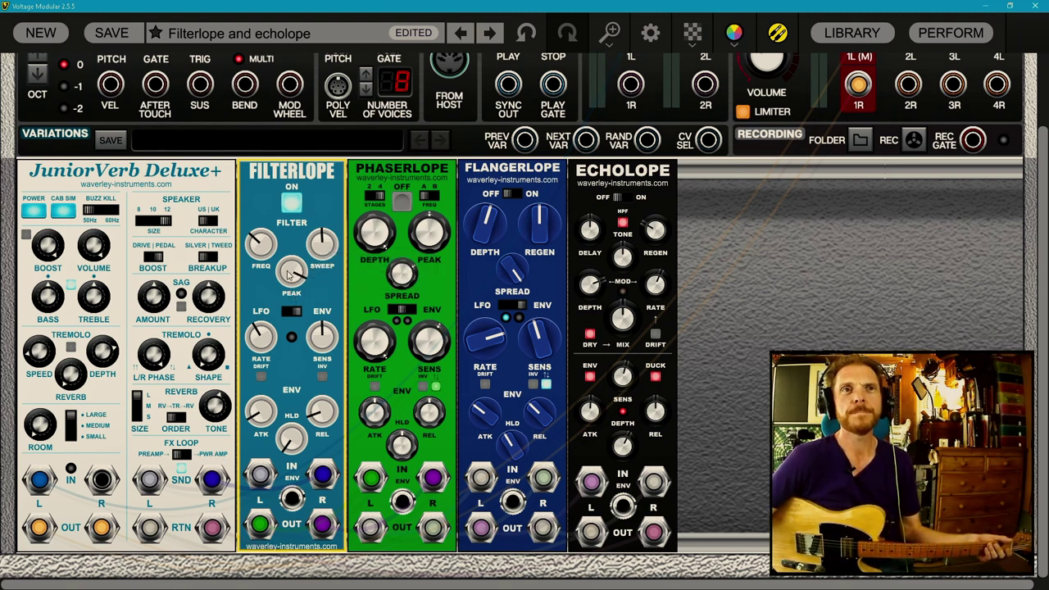
{"action": "mouse_move", "coordinate": [289, 284]}
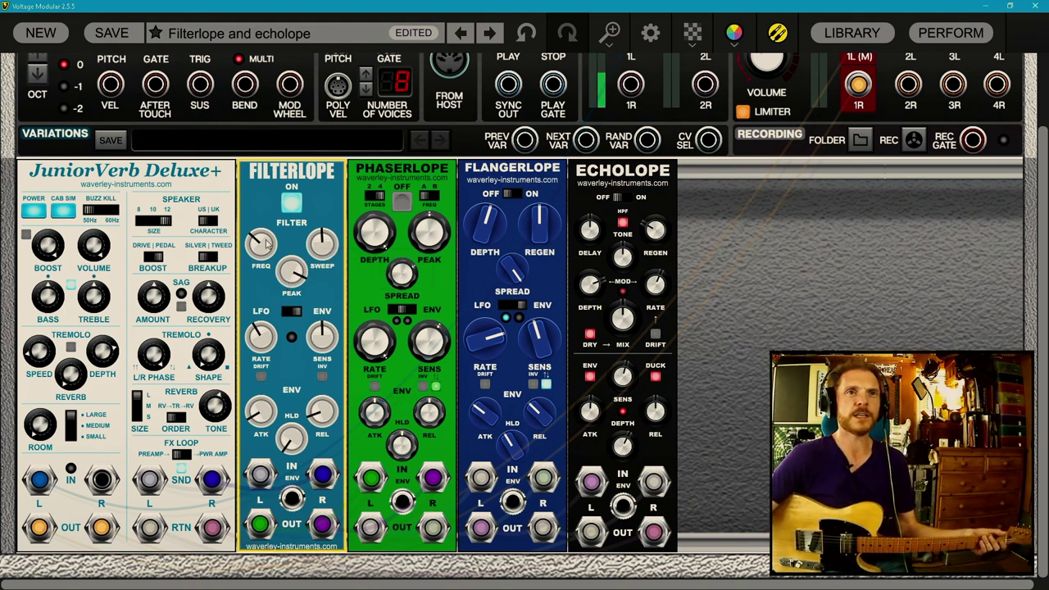
{"action": "left_click_drag", "start_coordinate": [265, 242], "coordinate": [270, 365]}
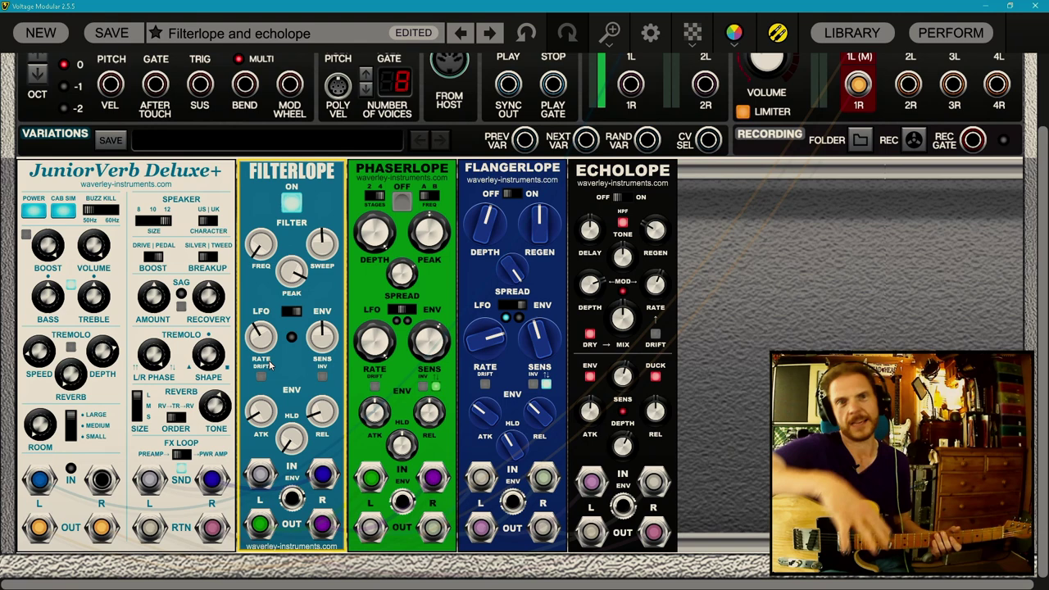
{"action": "left_click_drag", "start_coordinate": [259, 244], "coordinate": [254, 141]}
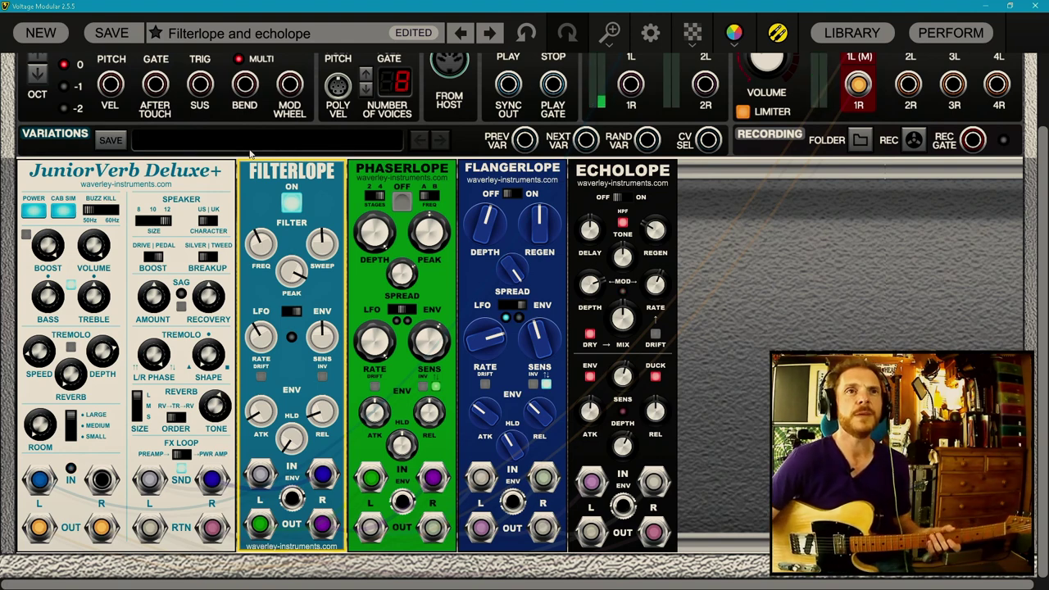
{"action": "left_click_drag", "start_coordinate": [258, 253], "coordinate": [259, 267]}
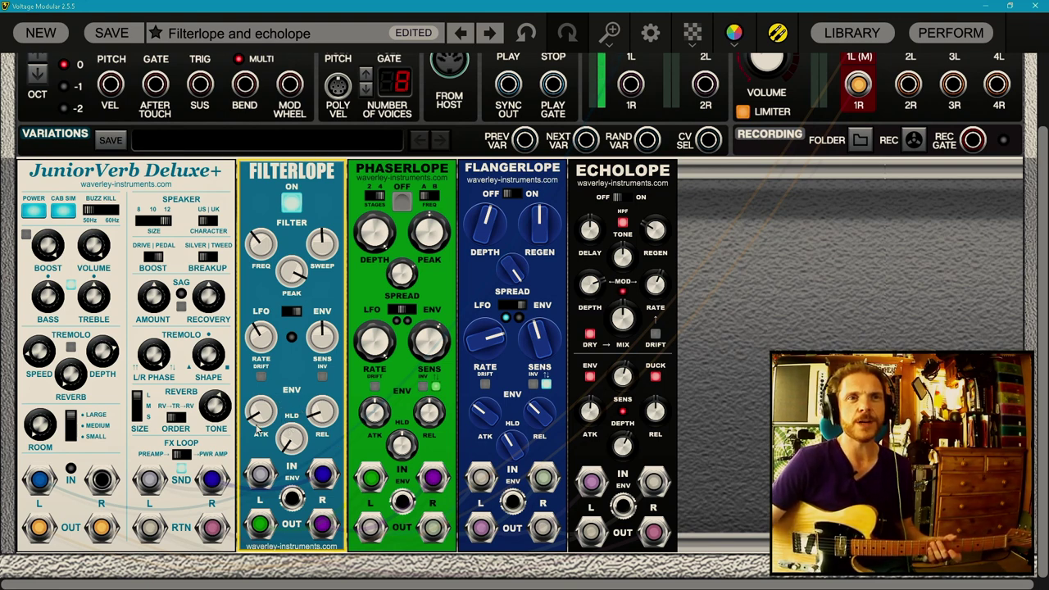
Step: Lengthen Filterlope's envelope attack to about 60 ms
{"action": "left_click_drag", "start_coordinate": [267, 418], "coordinate": [267, 364]}
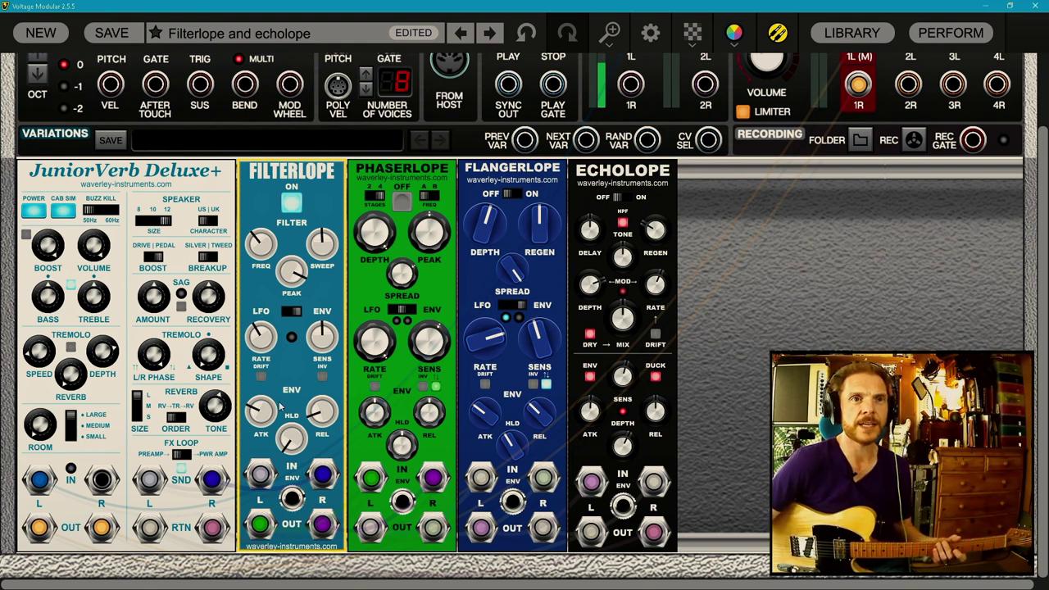
{"action": "left_click_drag", "start_coordinate": [262, 410], "coordinate": [182, 288]}
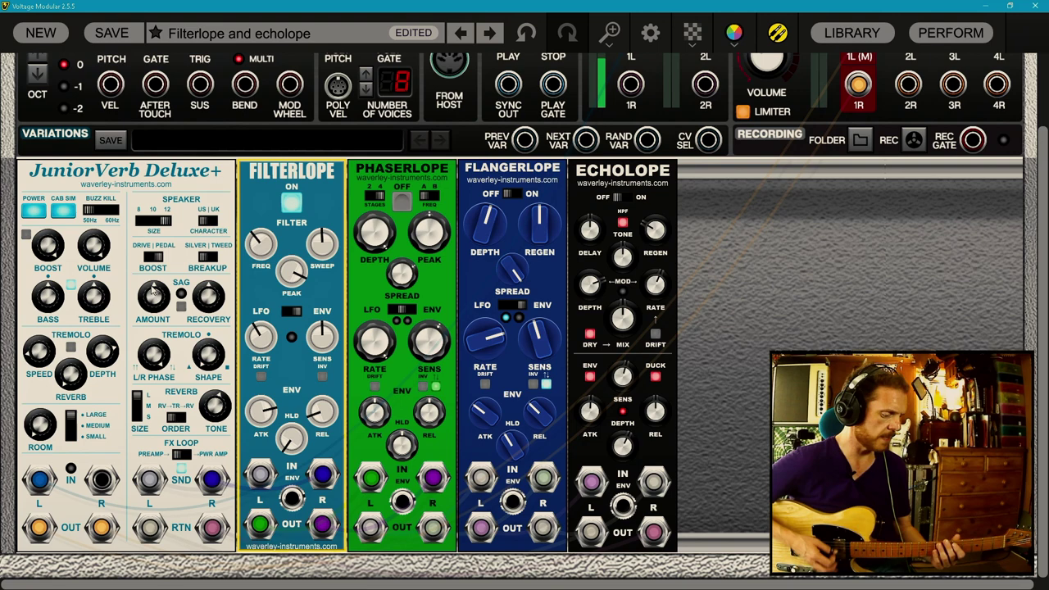
{"action": "mouse_move", "coordinate": [153, 291]}
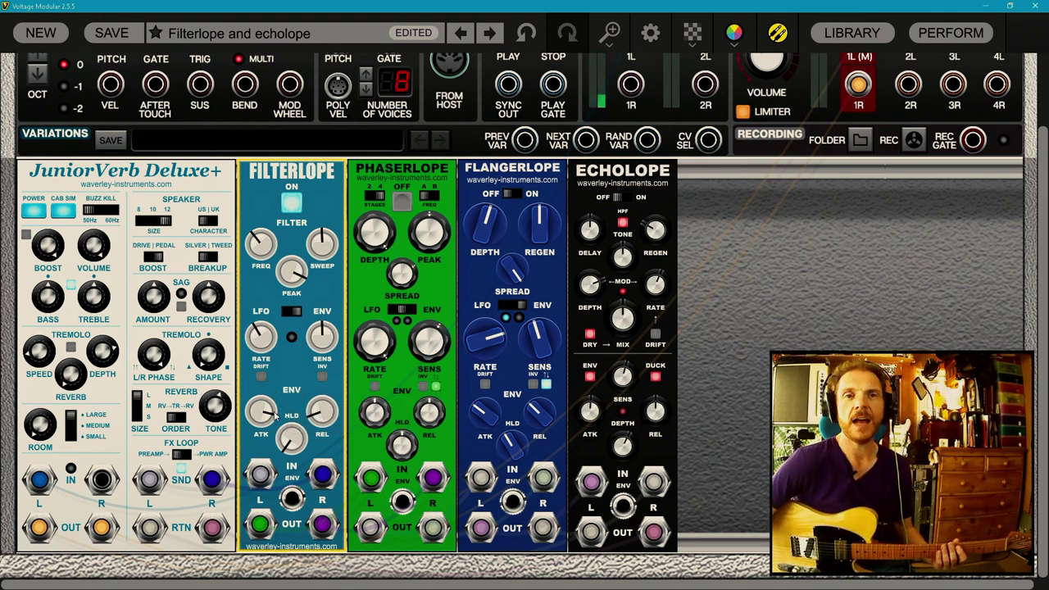
Step: Set Filterlope's envelope release to about 105 ms
{"action": "mouse_move", "coordinate": [327, 427]}
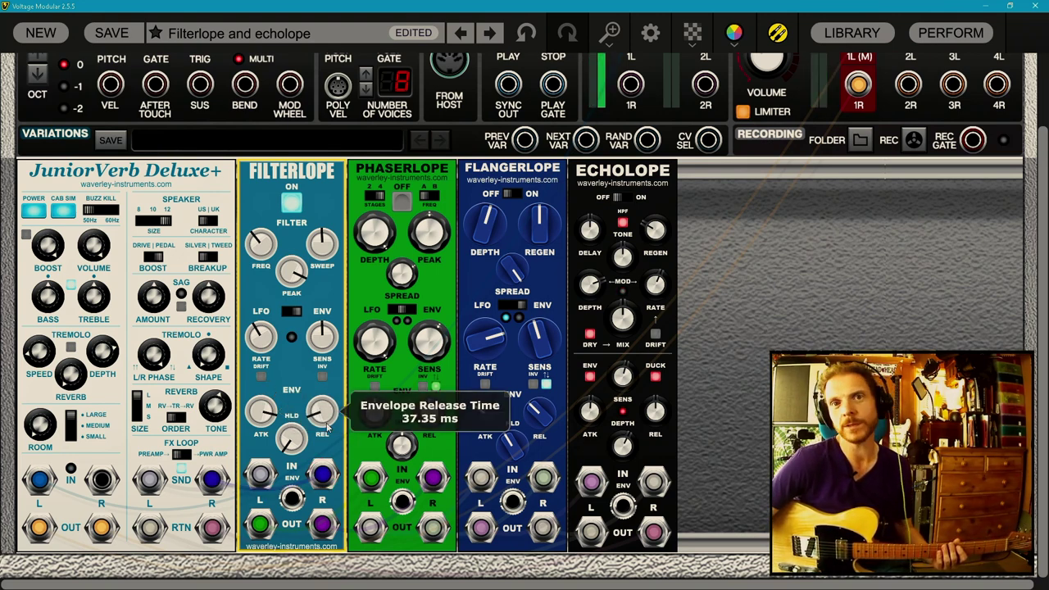
{"action": "mouse_move", "coordinate": [327, 422]}
{"action": "left_mouse_down"}
{"action": "mouse_move", "coordinate": [324, 403]}
{"action": "mouse_move", "coordinate": [326, 428]}
{"action": "left_mouse_up"}
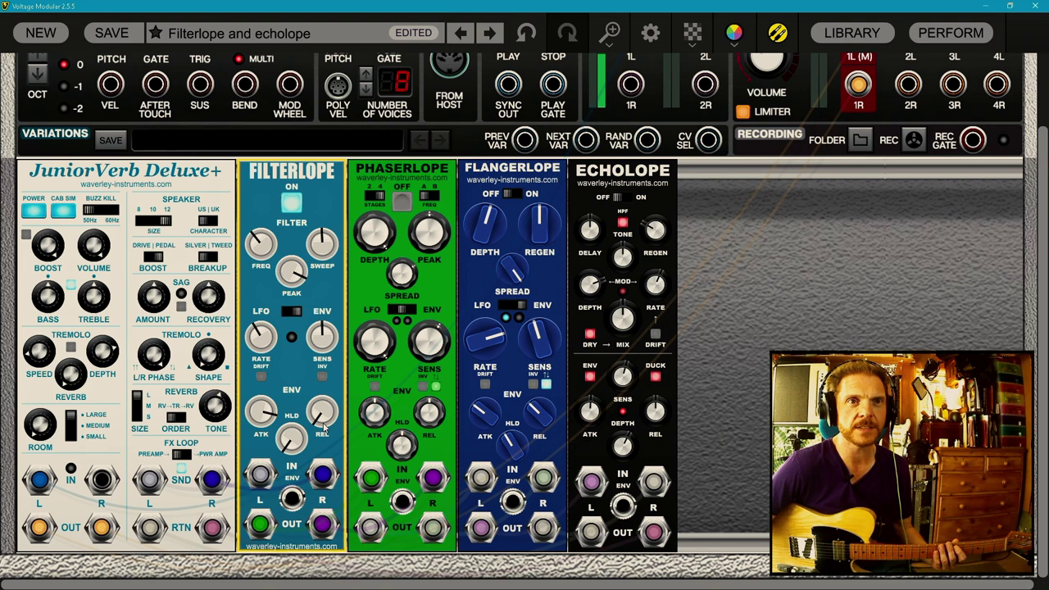
{"action": "left_click_drag", "start_coordinate": [325, 426], "coordinate": [324, 321]}
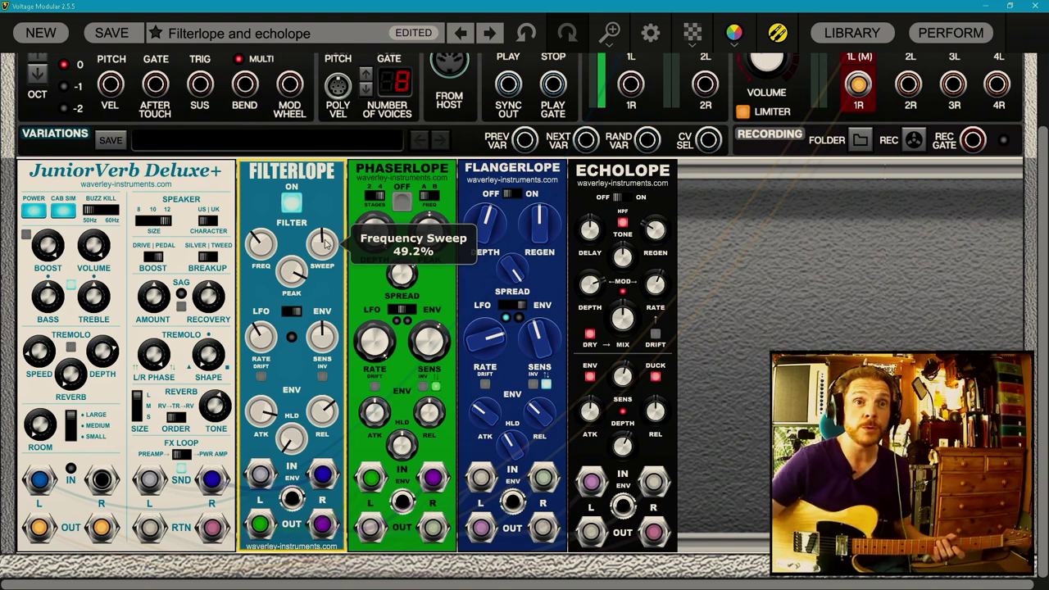
Step: Lengthen Filterlope's envelope hold to about 149 ms
{"action": "mouse_move", "coordinate": [293, 421]}
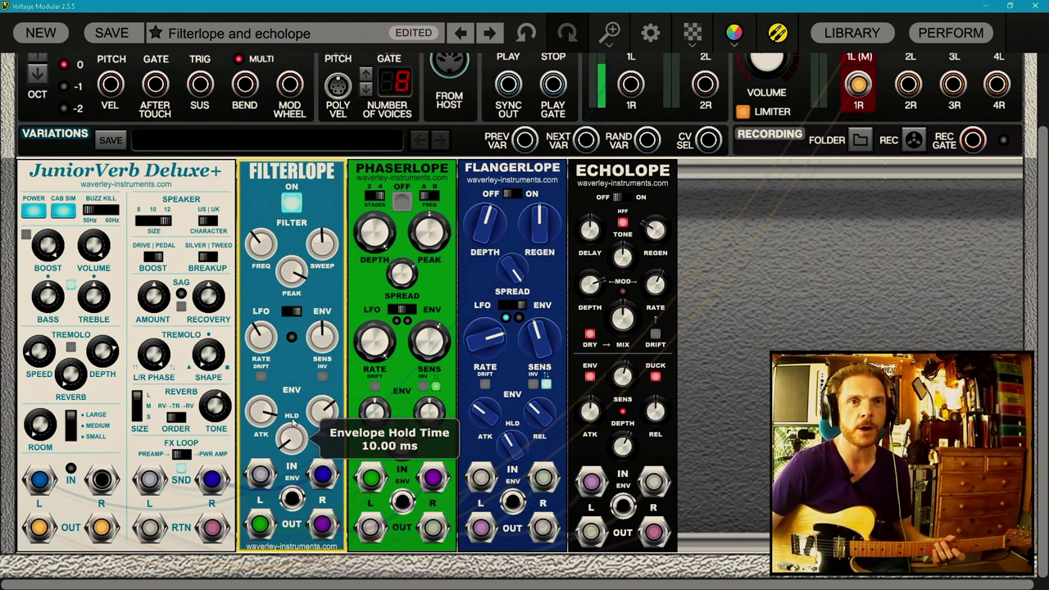
{"action": "left_click_drag", "start_coordinate": [292, 421], "coordinate": [305, 275]}
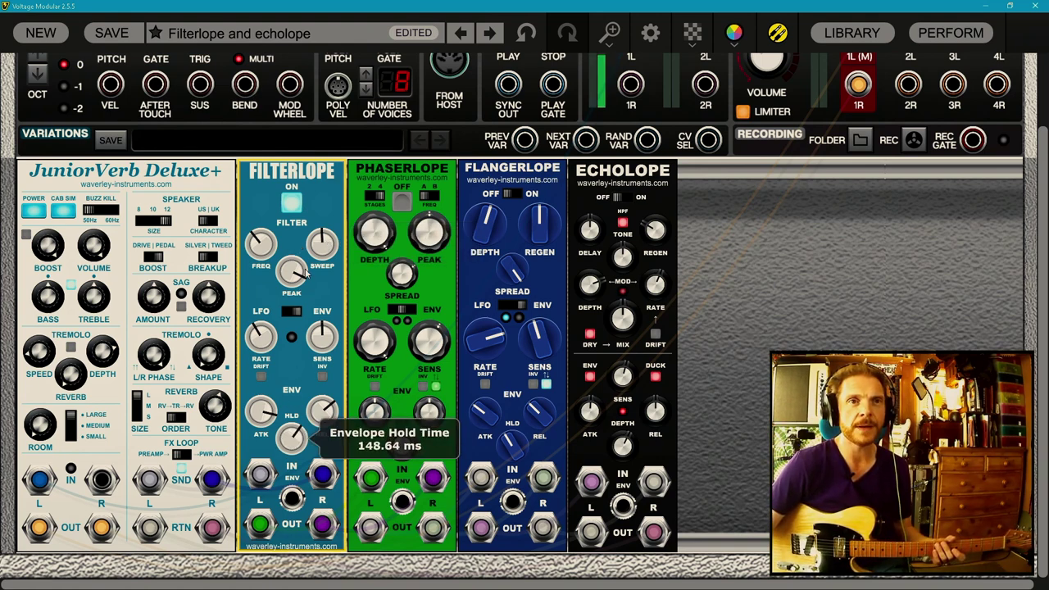
{"action": "mouse_move", "coordinate": [290, 291]}
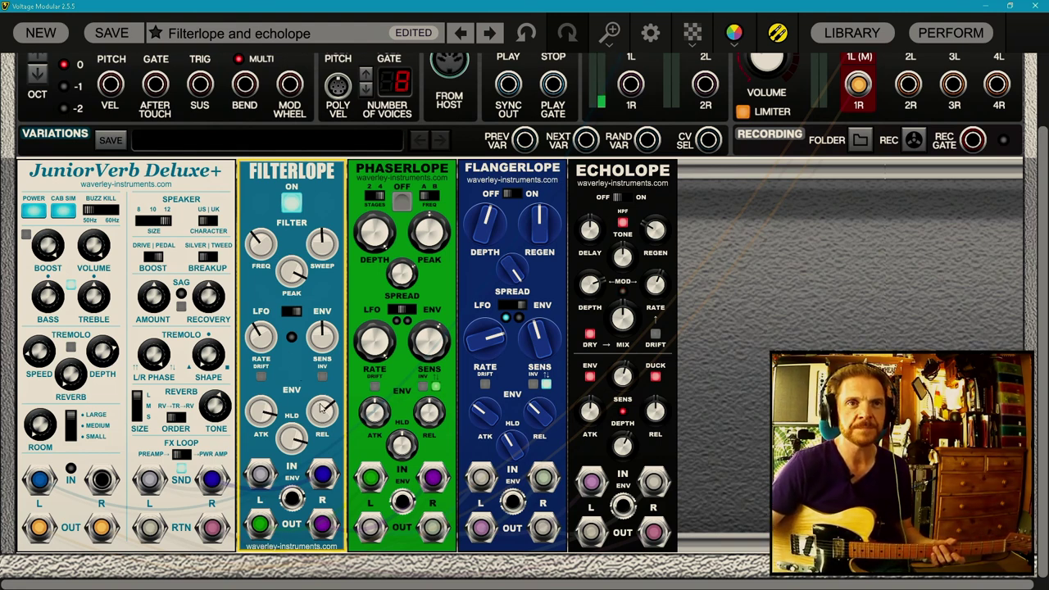
Step: Shorten Filterlope's release to about 72 ms and raise its attack from about 5 ms to about 690 ms
{"action": "mouse_move", "coordinate": [322, 410]}
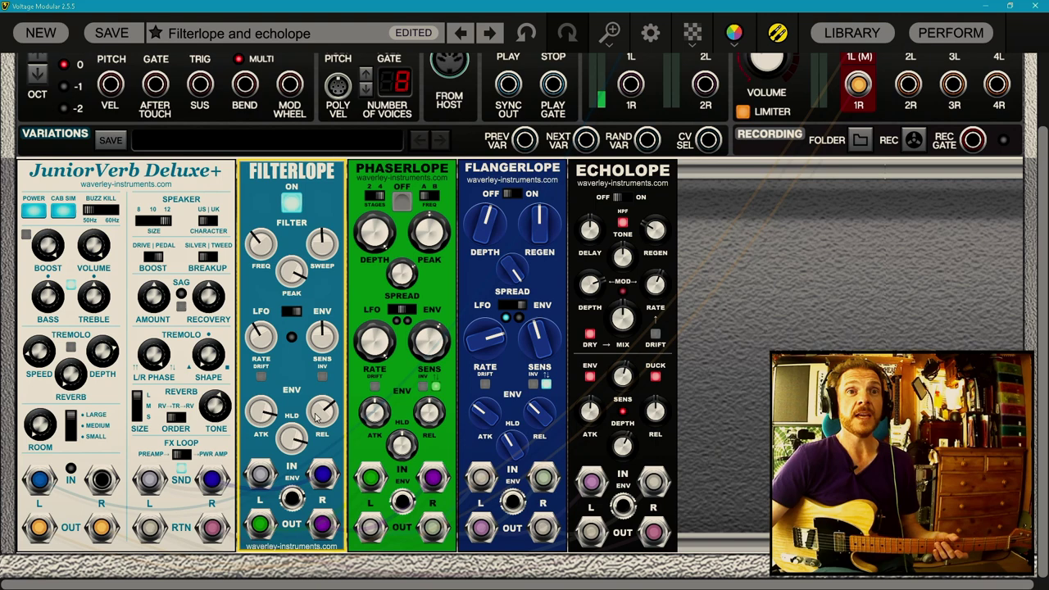
{"action": "left_click_drag", "start_coordinate": [325, 406], "coordinate": [325, 436]}
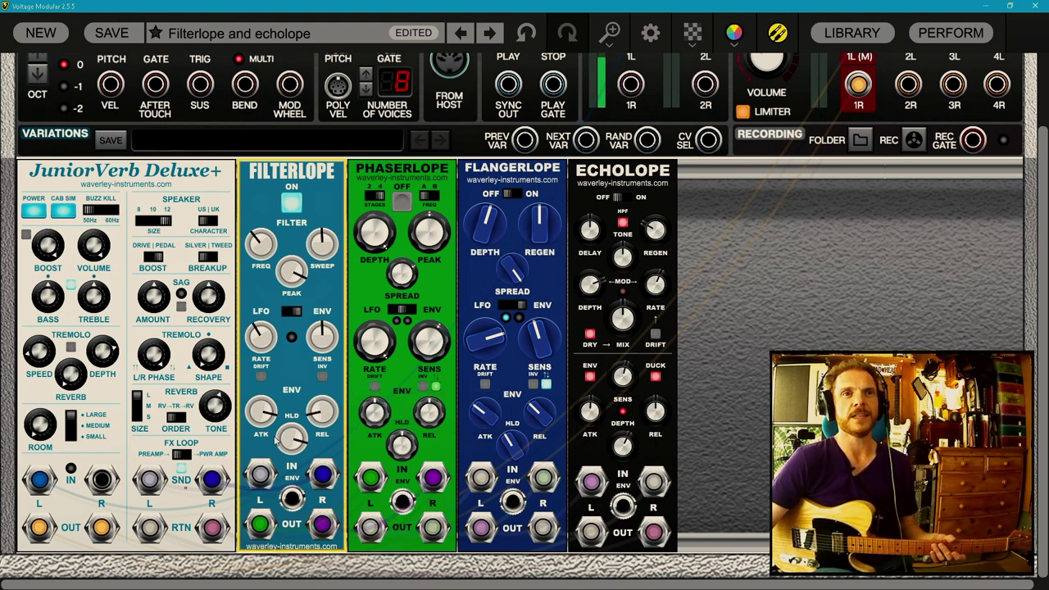
{"action": "left_click_drag", "start_coordinate": [269, 417], "coordinate": [269, 432]}
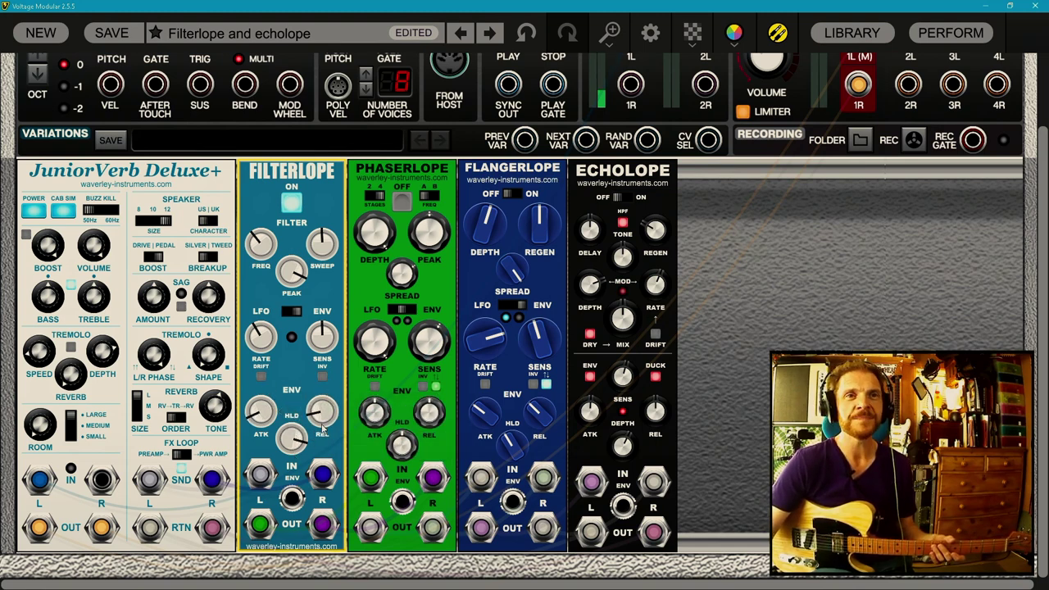
{"action": "left_click_drag", "start_coordinate": [260, 432], "coordinate": [325, 422]}
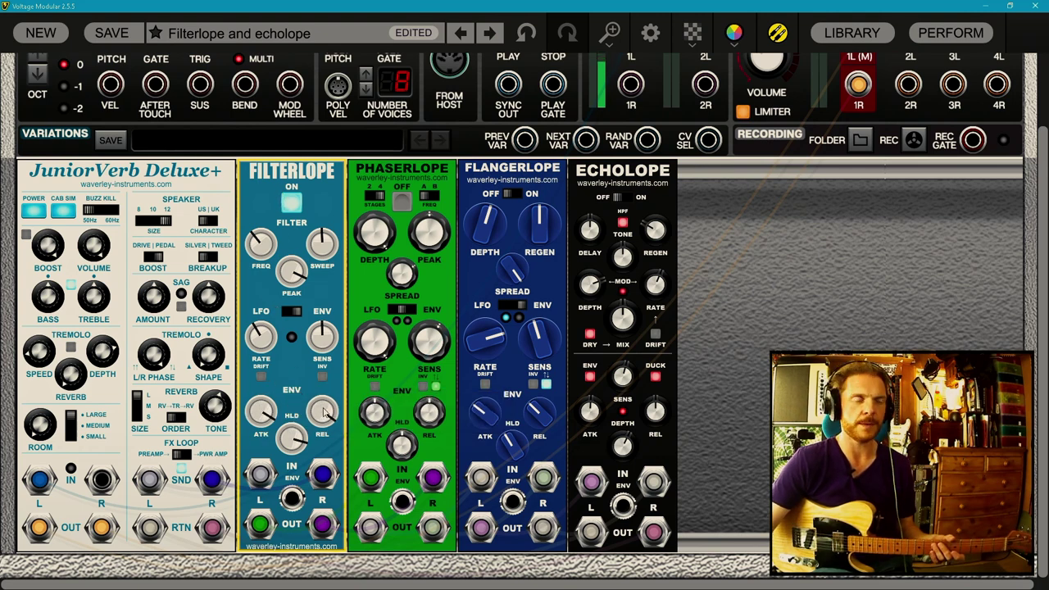
{"action": "mouse_move", "coordinate": [324, 412]}
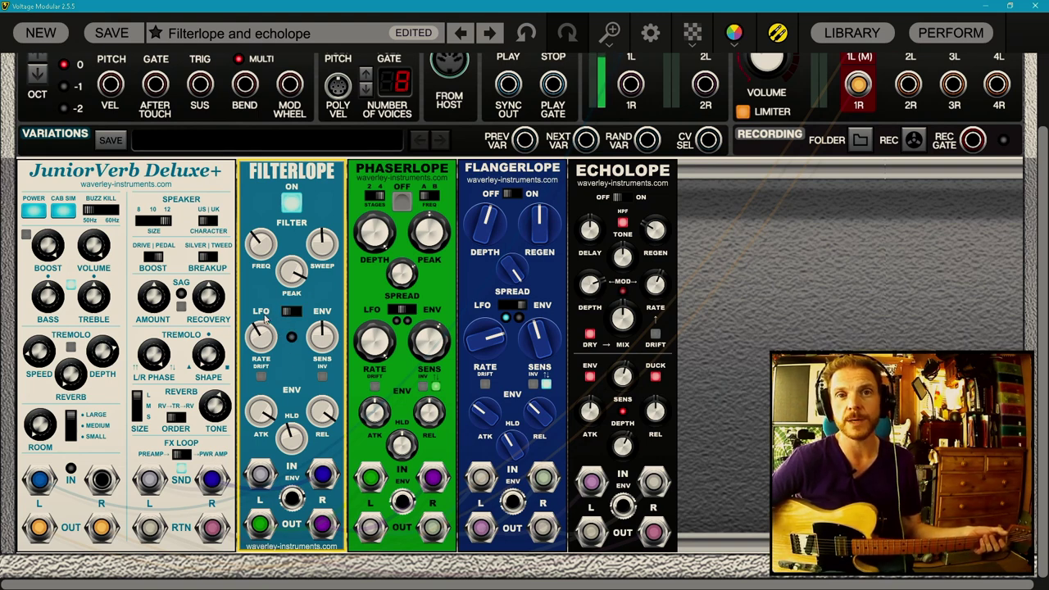
Step: Raise Filterlope's LFO rate to 2.91 Hz and enable rate DRIFT
{"action": "mouse_move", "coordinate": [263, 338]}
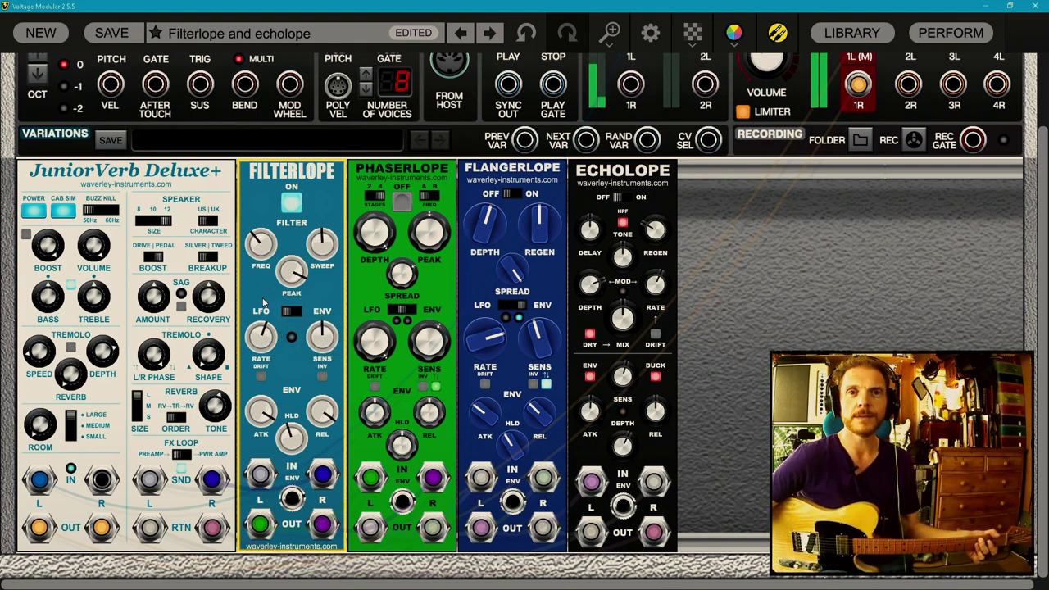
{"action": "left_click_drag", "start_coordinate": [270, 343], "coordinate": [276, 262]}
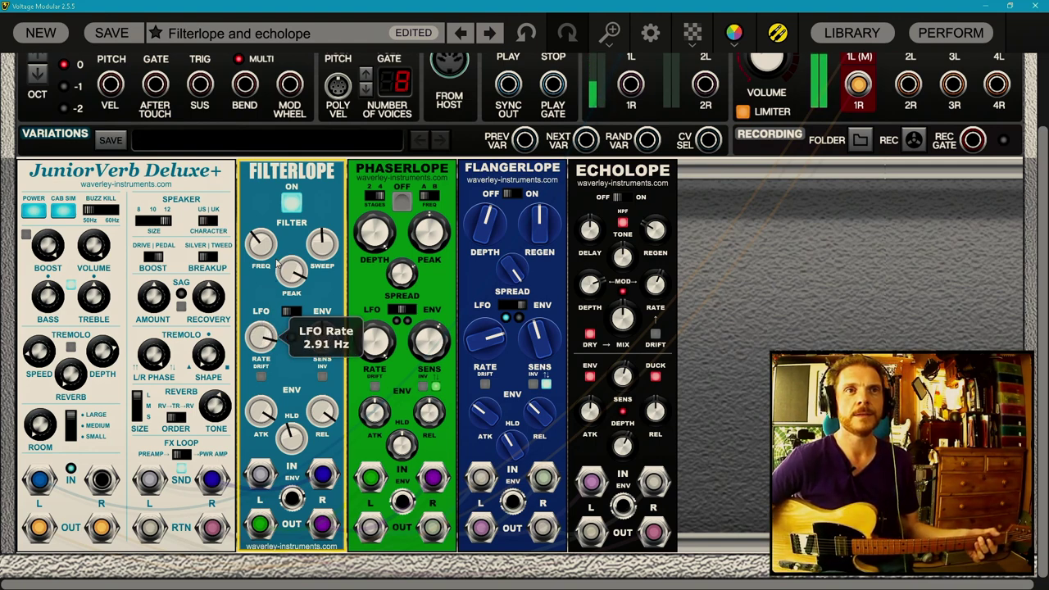
{"action": "mouse_move", "coordinate": [278, 263]}
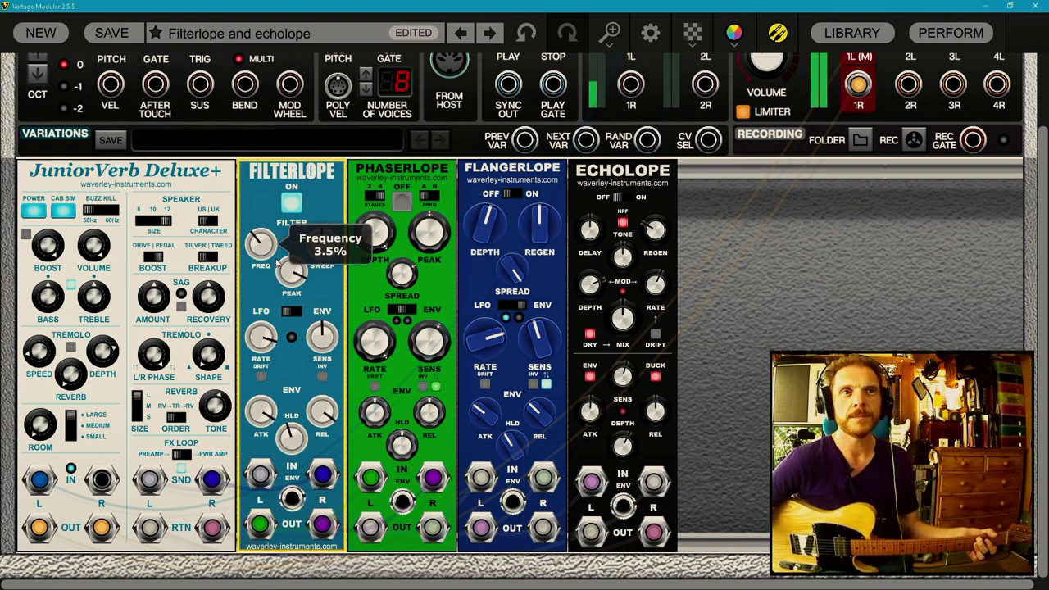
{"action": "left_click", "coordinate": [259, 382]}
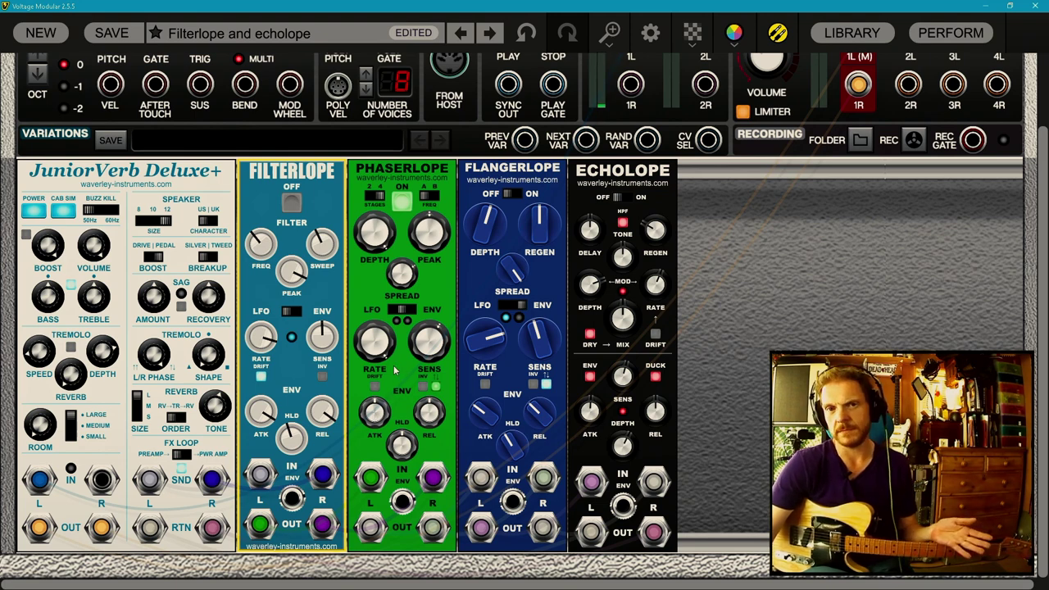
Step: Switch Phaserlope to ENV modulation and cable Filterlope OUT R into Phaserlope IN R
{"action": "left_click", "coordinate": [402, 311]}
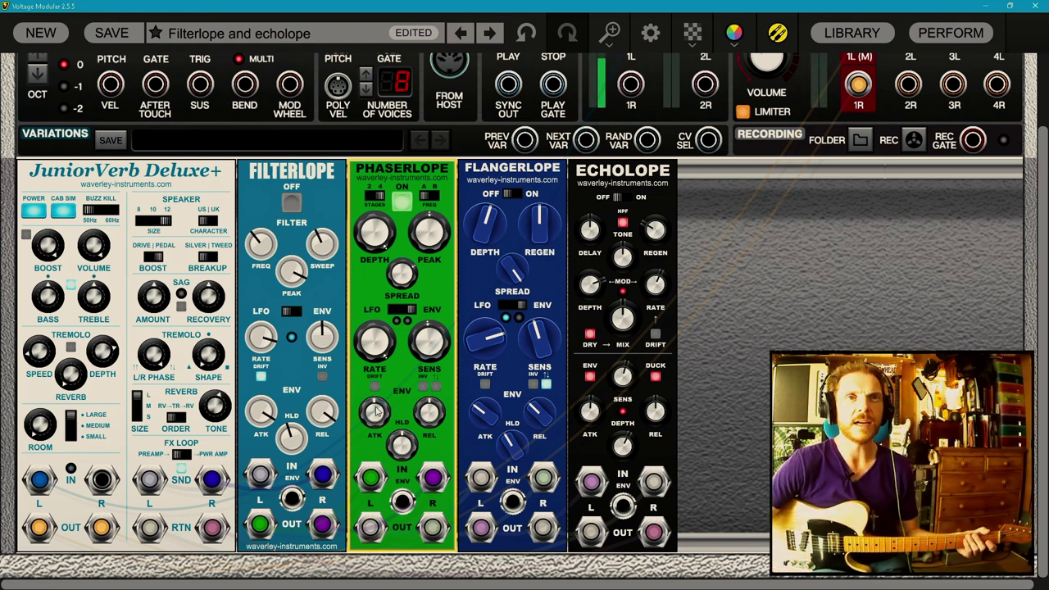
{"action": "left_click_drag", "start_coordinate": [322, 524], "coordinate": [448, 487]}
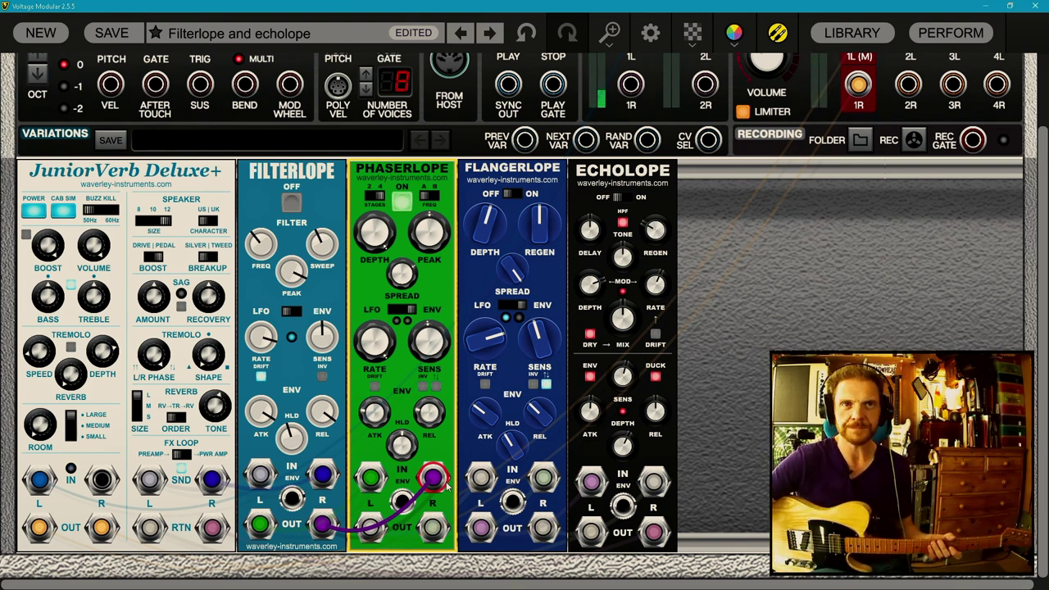
Step: Remove the Filterlope-to-Phaserlope cable and flip Phaserlope's STAGES and A/B FREQ switches
{"action": "left_click", "coordinate": [434, 477]}
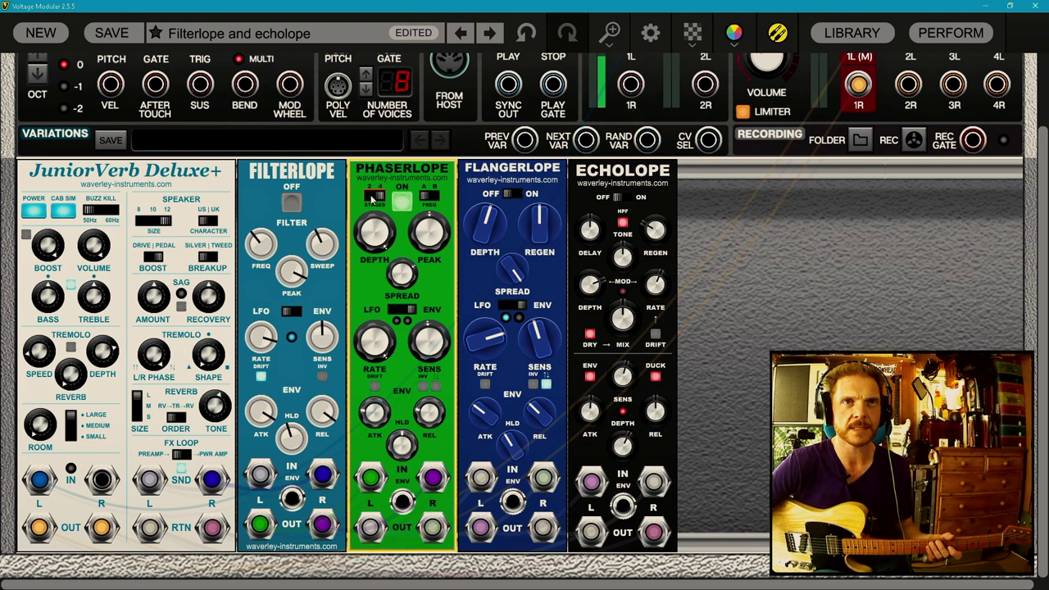
{"action": "left_click", "coordinate": [372, 197]}
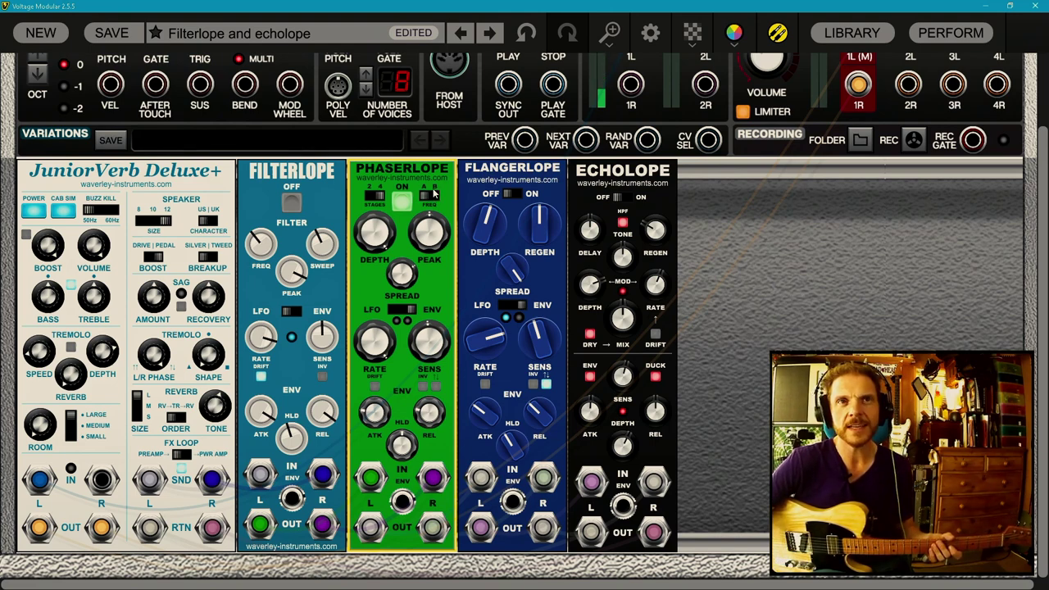
{"action": "left_click", "coordinate": [433, 195]}
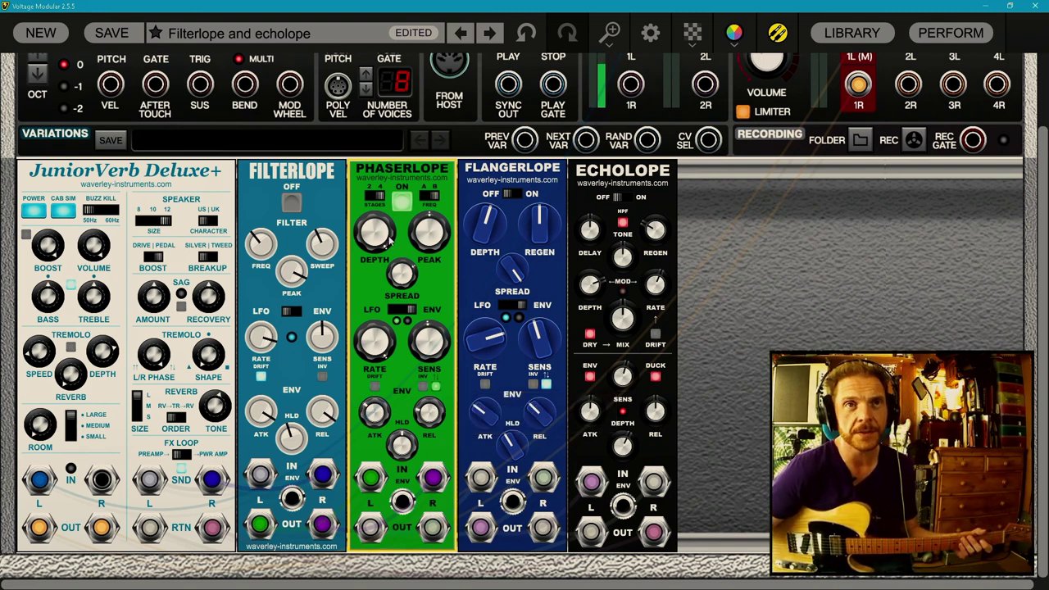
Step: Lower Phaserlope's ENV SENS to about 31% and its HLD time to about 49 ms
{"action": "left_click_drag", "start_coordinate": [419, 342], "coordinate": [424, 369]}
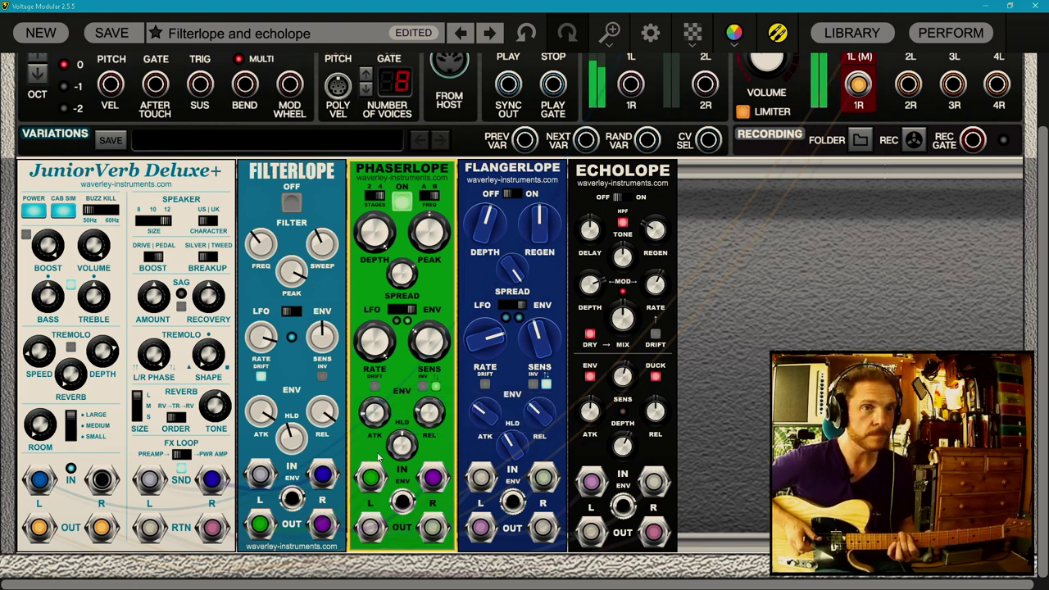
{"action": "left_click_drag", "start_coordinate": [322, 525], "coordinate": [434, 476]}
{"action": "left_click_drag", "start_coordinate": [401, 443], "coordinate": [418, 524]}
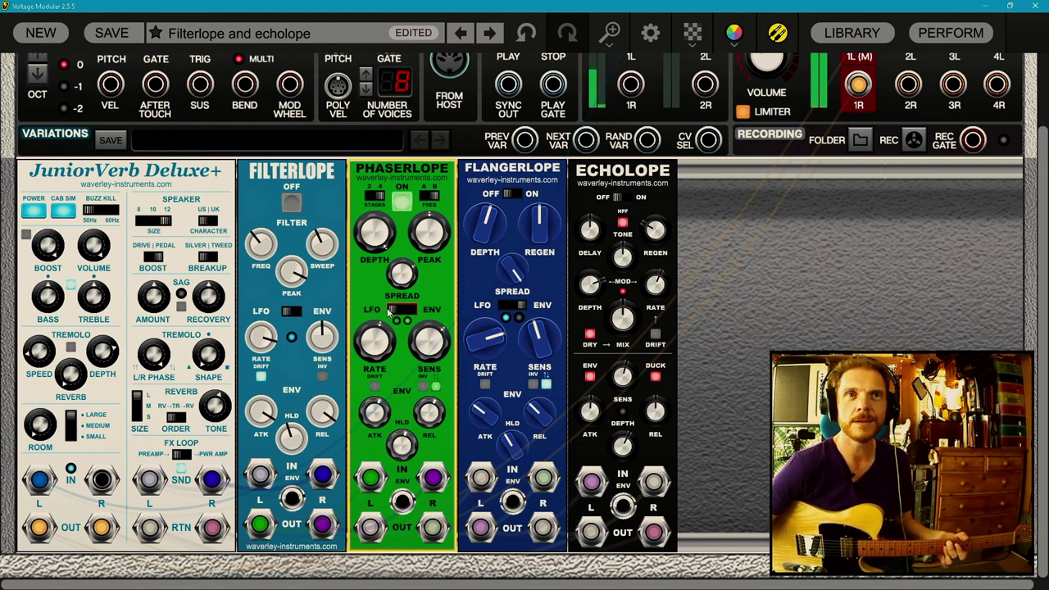
Step: Switch Phaserlope to LFO modulation and raise its RATE from 0.71 Hz to 2.05 Hz
{"action": "left_click", "coordinate": [401, 311]}
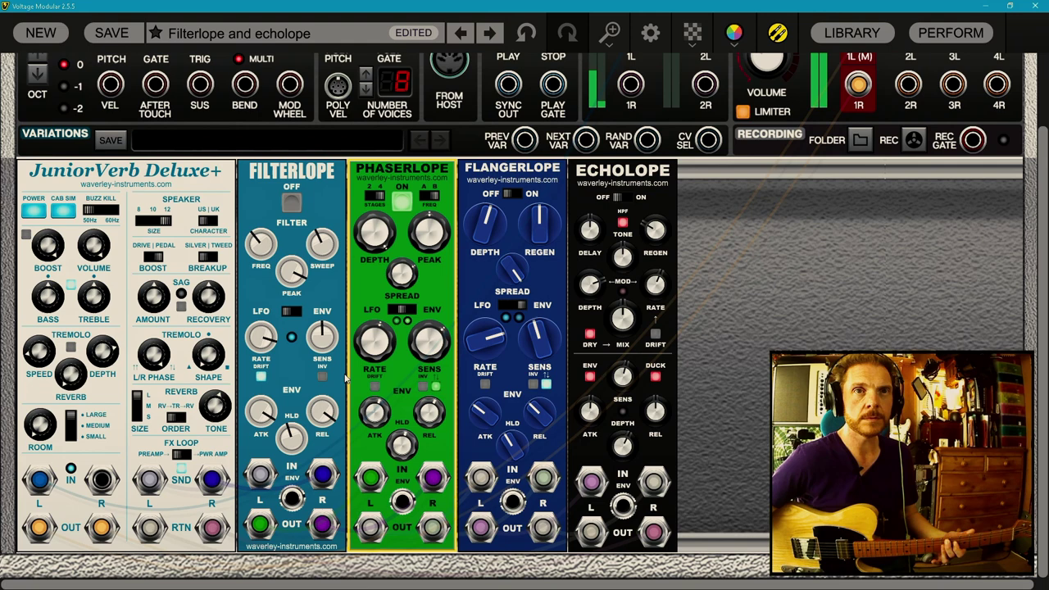
{"action": "mouse_move", "coordinate": [376, 344]}
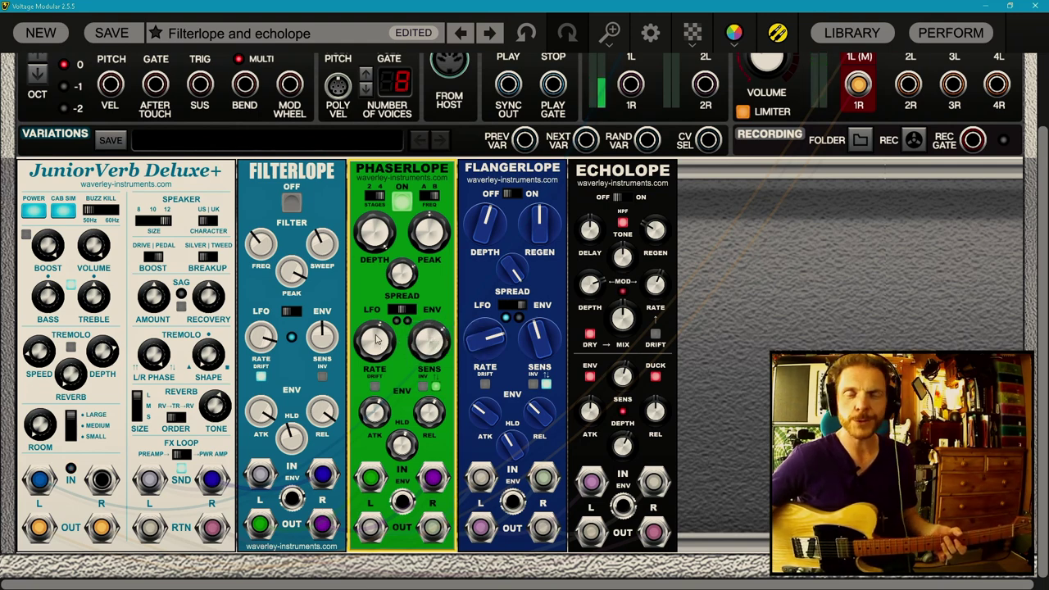
{"action": "left_click_drag", "start_coordinate": [376, 339], "coordinate": [378, 257]}
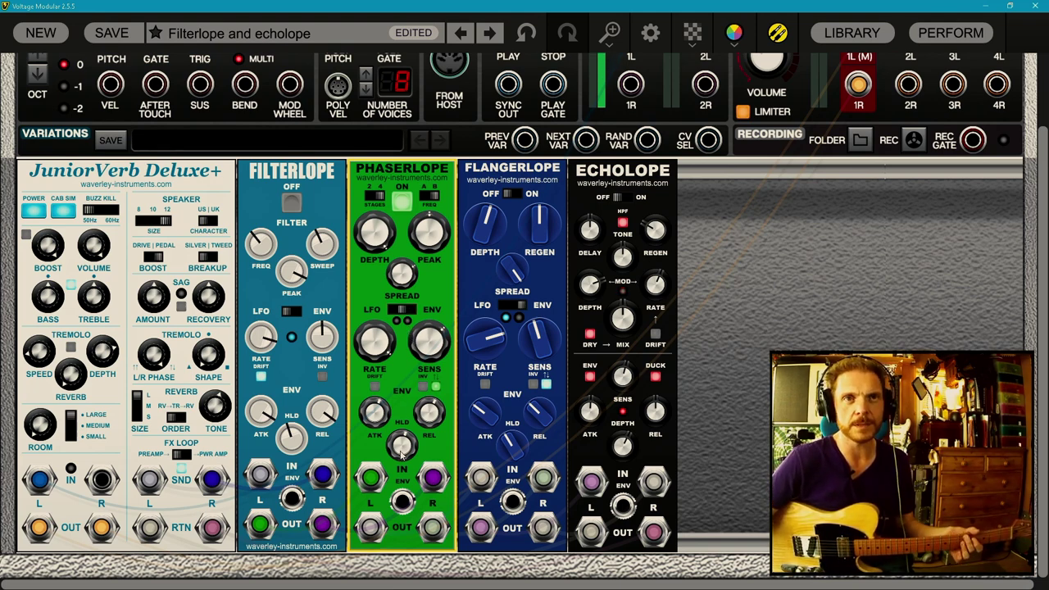
{"action": "mouse_move", "coordinate": [402, 453]}
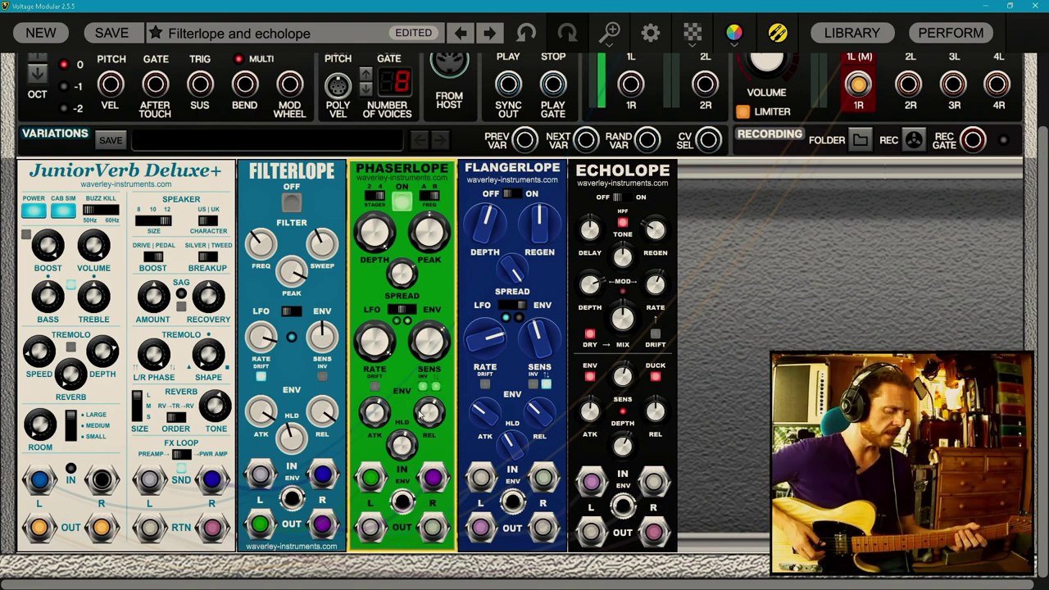
Step: Nudge Phaserlope's SENS knob up to about 44% envelope sensitivity
{"action": "mouse_move", "coordinate": [422, 416]}
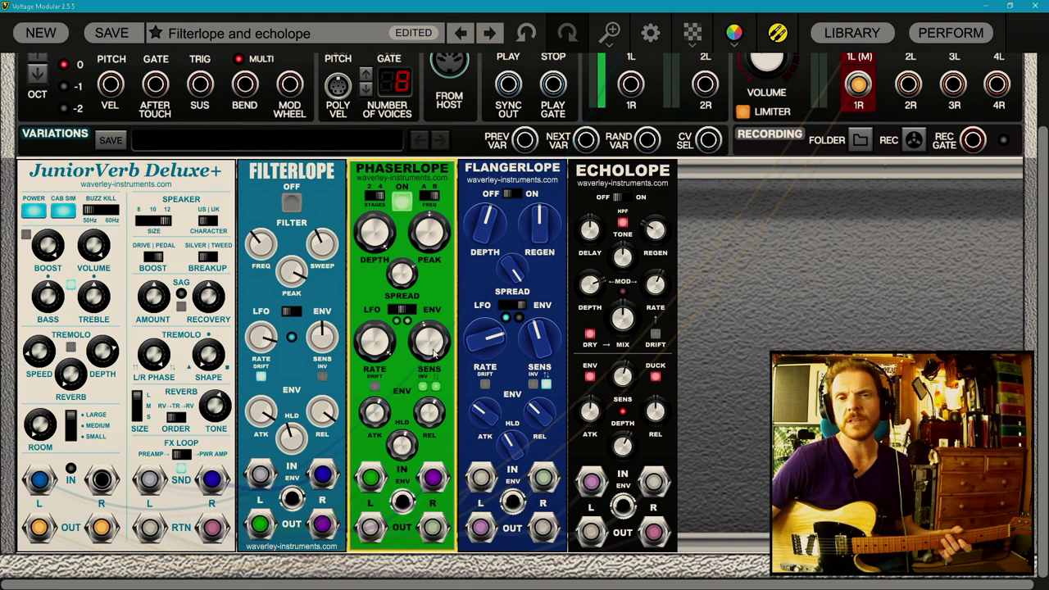
{"action": "scroll", "coordinate": [435, 365], "scroll_direction": "up", "scroll_amount": 2}
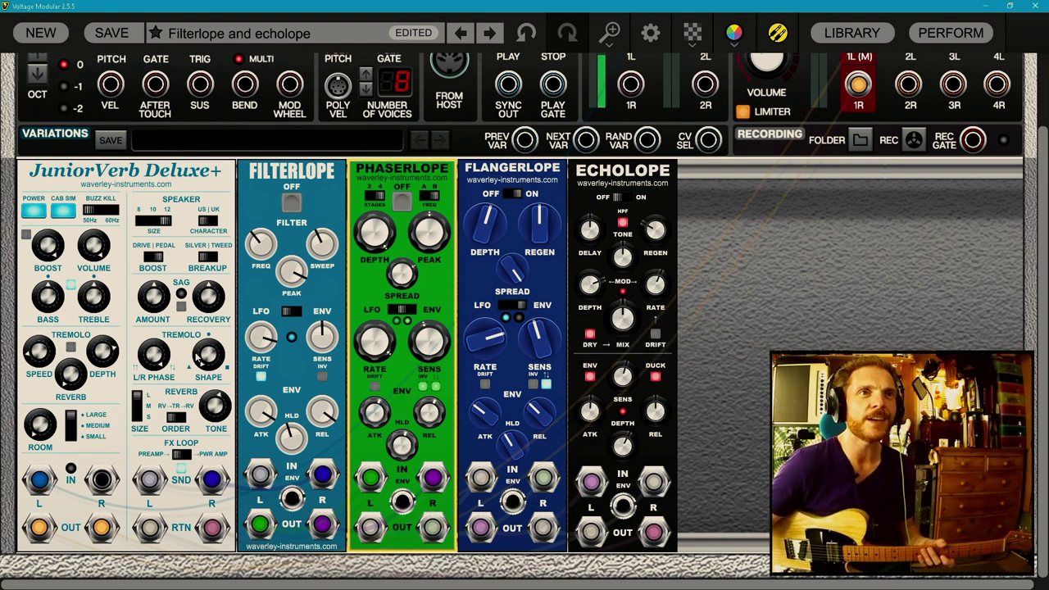
Step: Engage JuniorVerb's boost, drop Flangerlope's sensitivity to 26.1% and Main Out volume to -7.9 dB
{"action": "left_click", "coordinate": [27, 235]}
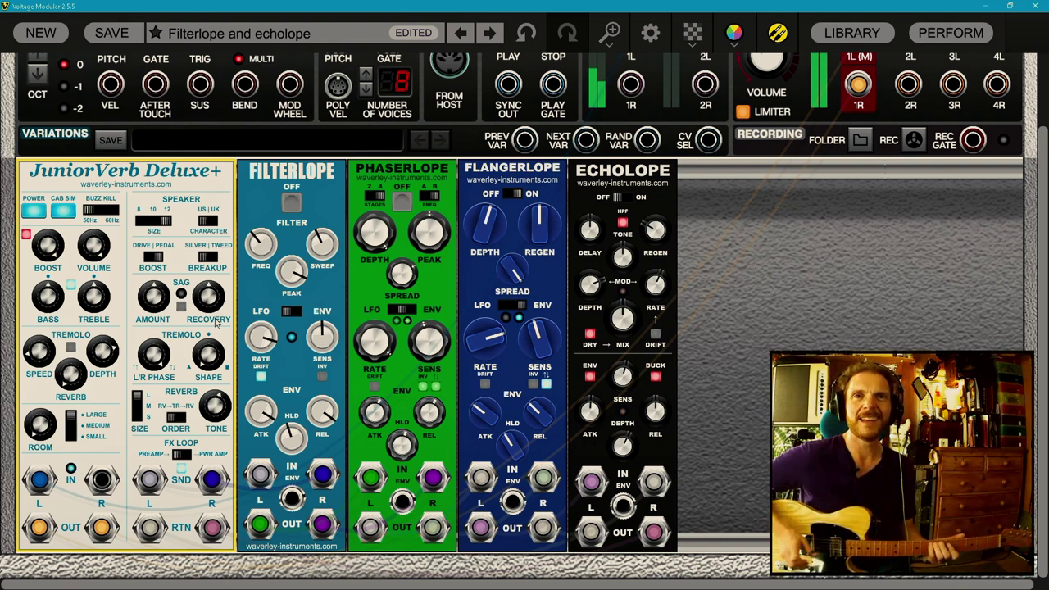
{"action": "left_click_drag", "start_coordinate": [542, 340], "coordinate": [542, 364]}
{"action": "left_click_drag", "start_coordinate": [774, 68], "coordinate": [780, 100]}
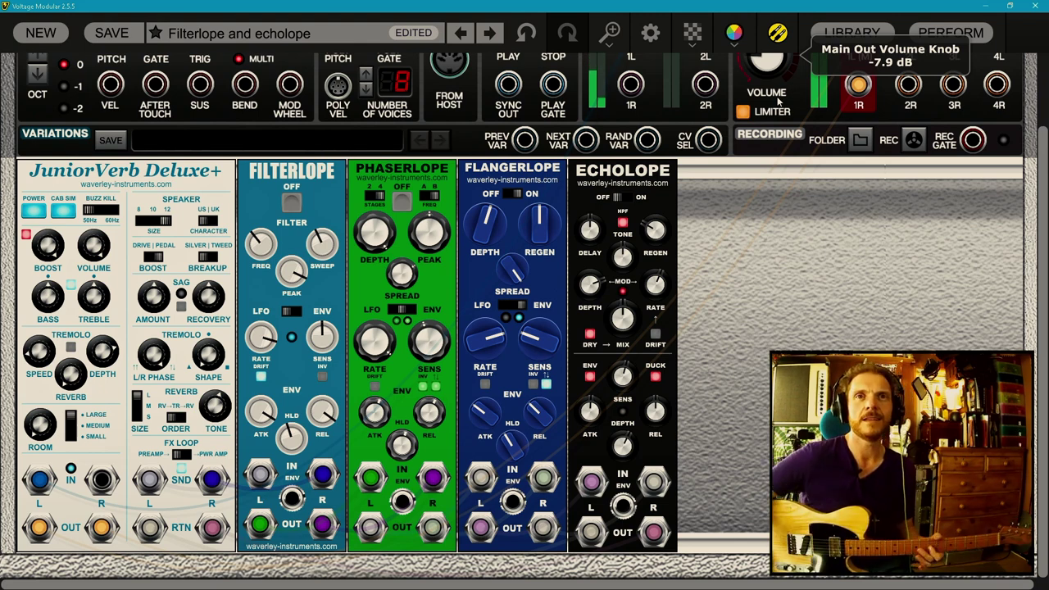
Step: Set Flangerlope's depth to about 66.8% and adjust its LFO rate
{"action": "left_click", "coordinate": [514, 299]}
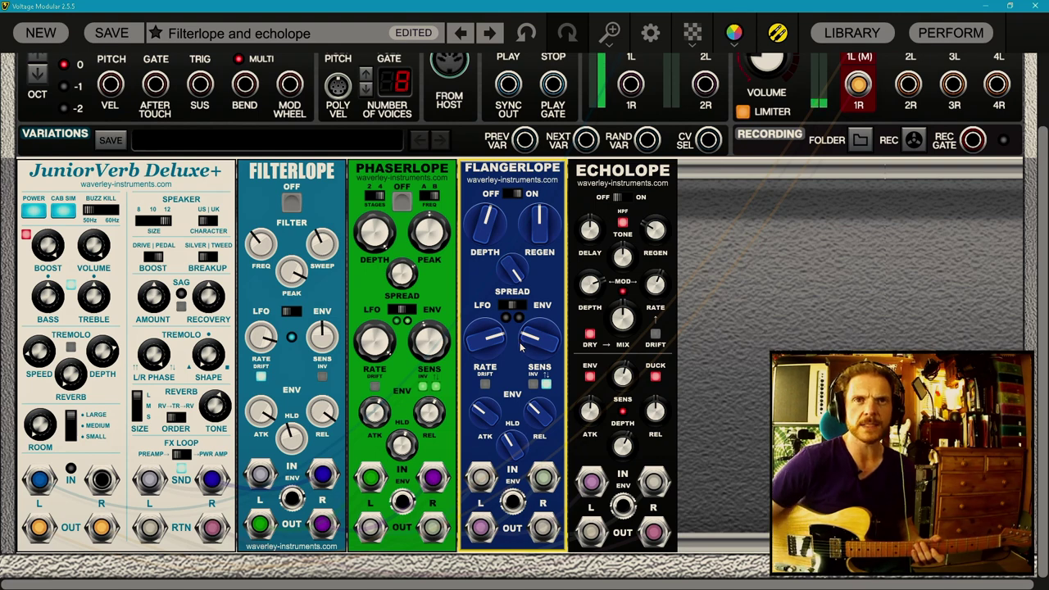
{"action": "mouse_move", "coordinate": [520, 347]}
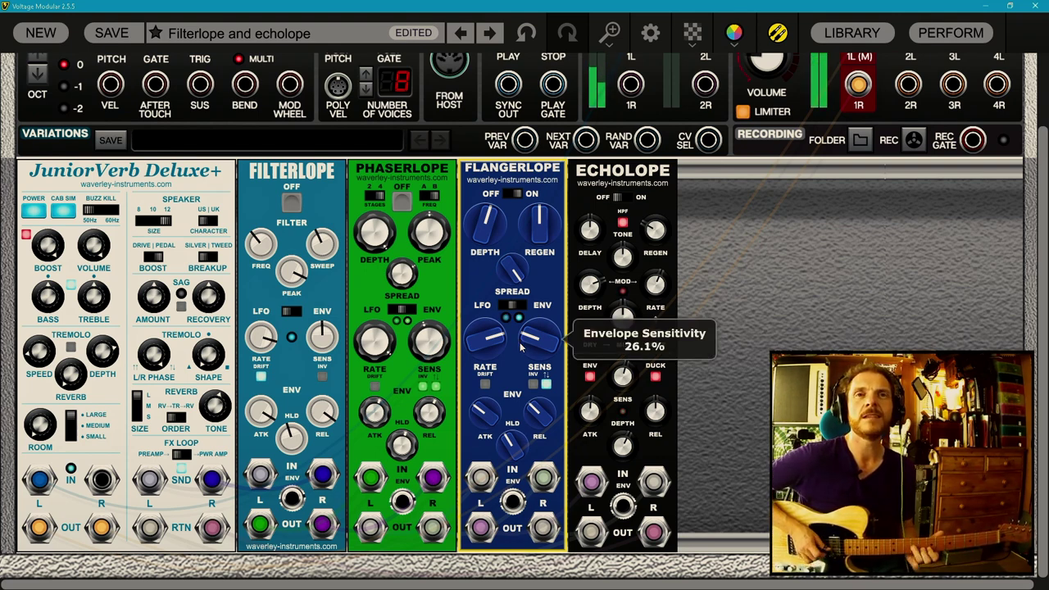
{"action": "left_click_drag", "start_coordinate": [485, 219], "coordinate": [489, 125]}
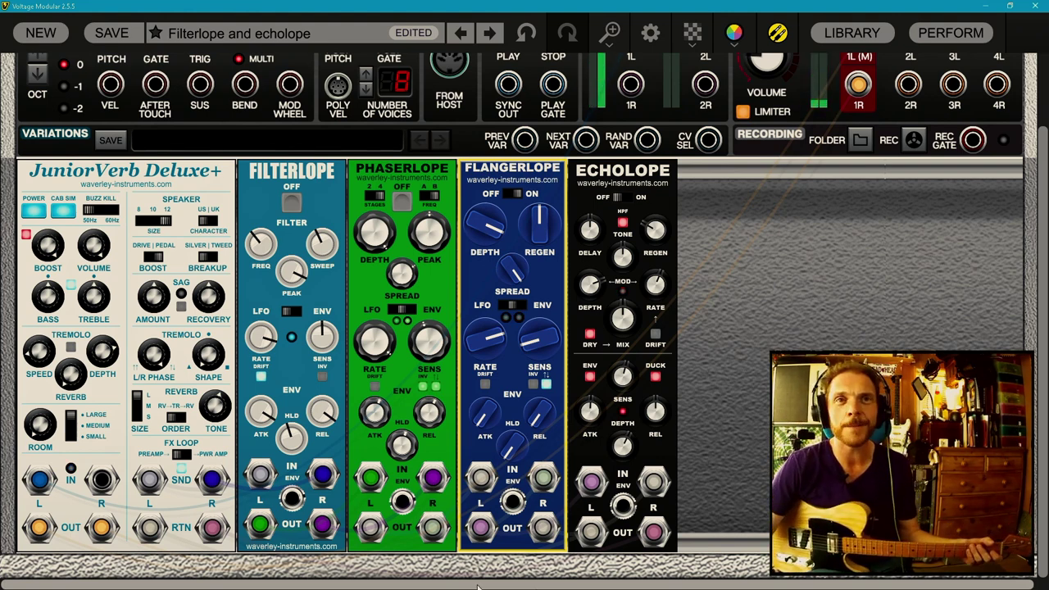
{"action": "left_click_drag", "start_coordinate": [493, 342], "coordinate": [491, 395]}
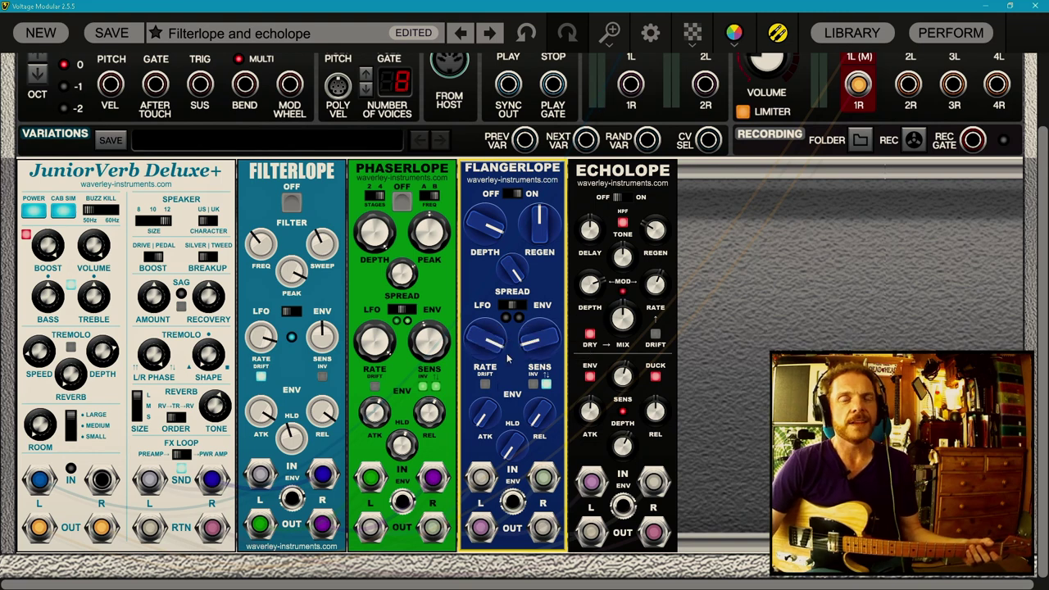
Step: Fine-tune Flangerlope to depth 68%, regeneration 94% and envelope attack about 198 ms
{"action": "left_click_drag", "start_coordinate": [486, 221], "coordinate": [488, 192]}
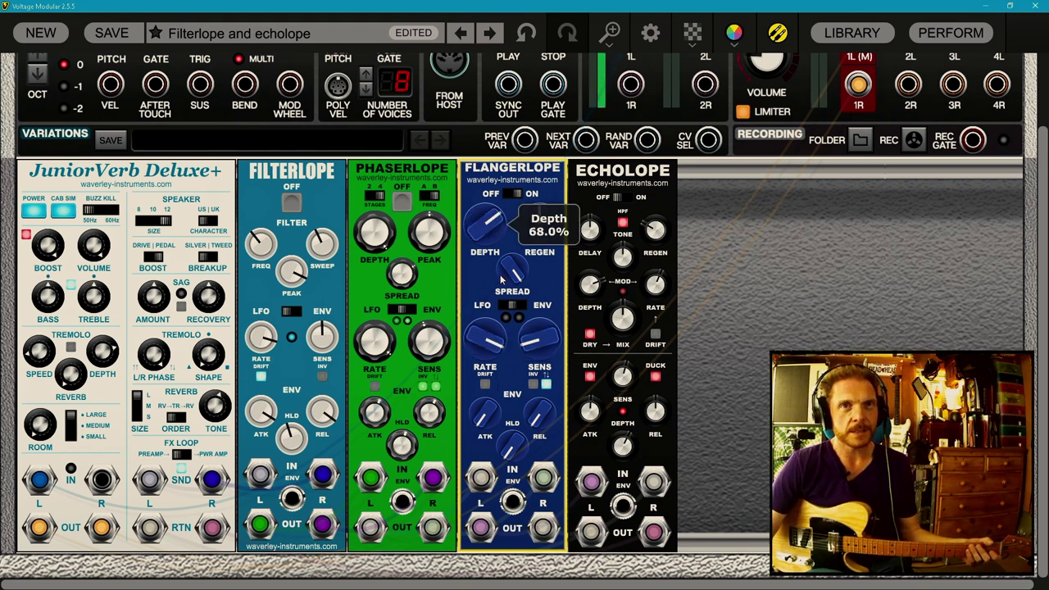
{"action": "left_click_drag", "start_coordinate": [533, 222], "coordinate": [579, 42]}
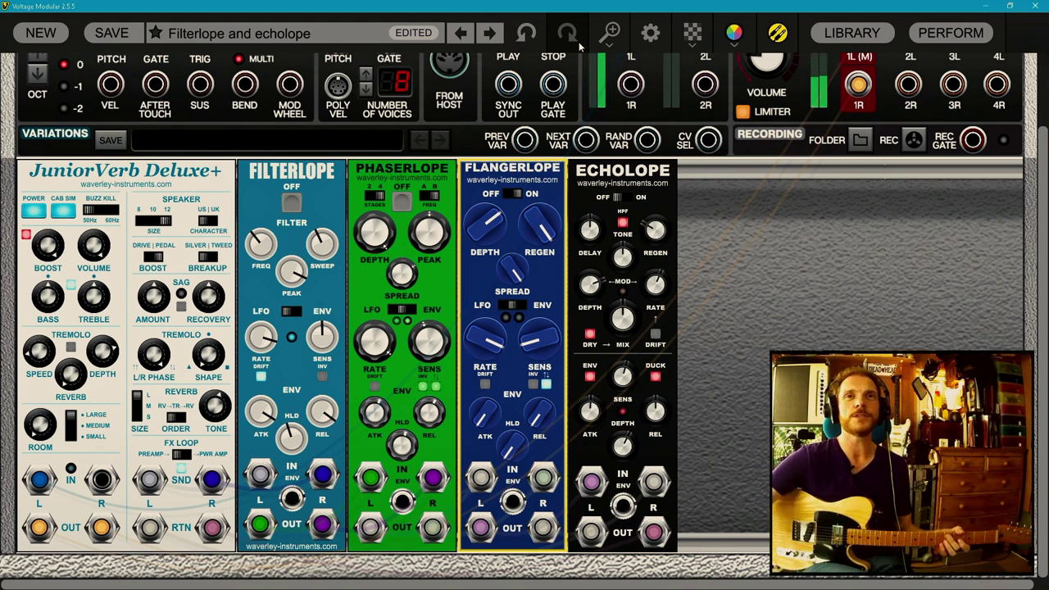
{"action": "left_click_drag", "start_coordinate": [547, 211], "coordinate": [551, 271]}
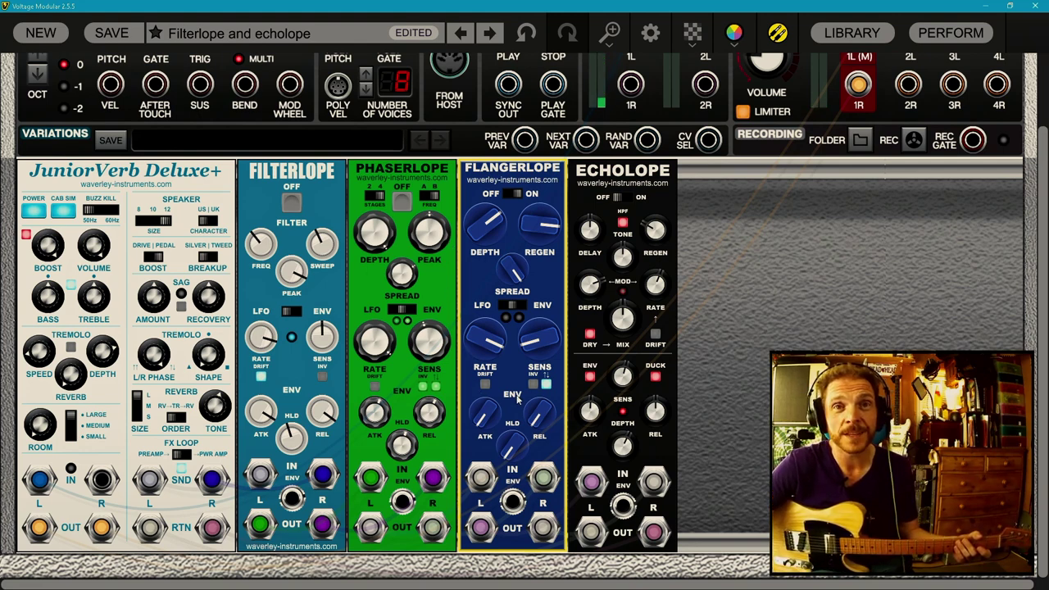
{"action": "left_click_drag", "start_coordinate": [483, 419], "coordinate": [476, 304]}
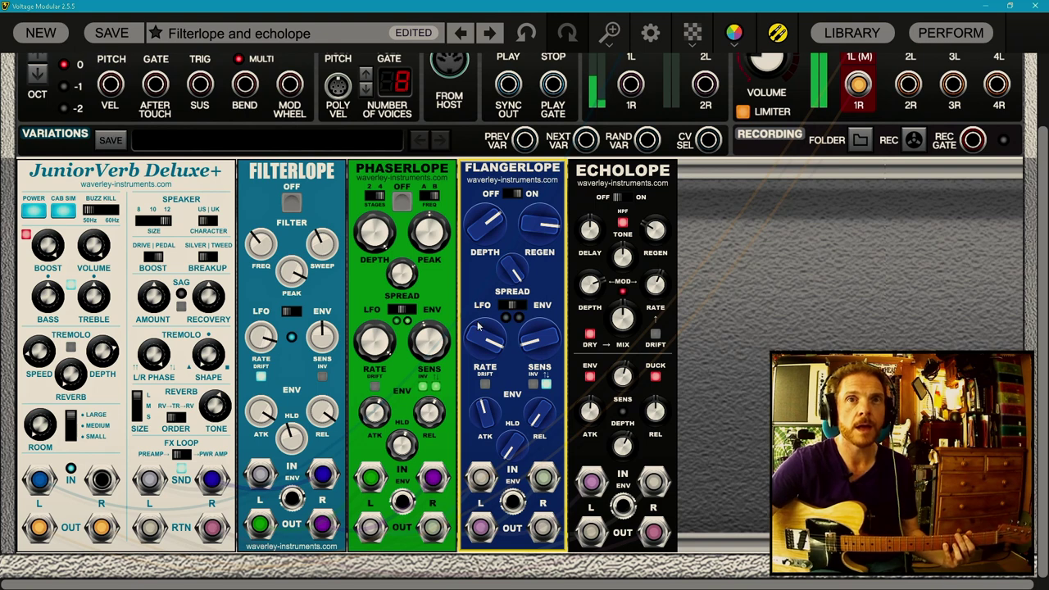
{"action": "mouse_move", "coordinate": [547, 332]}
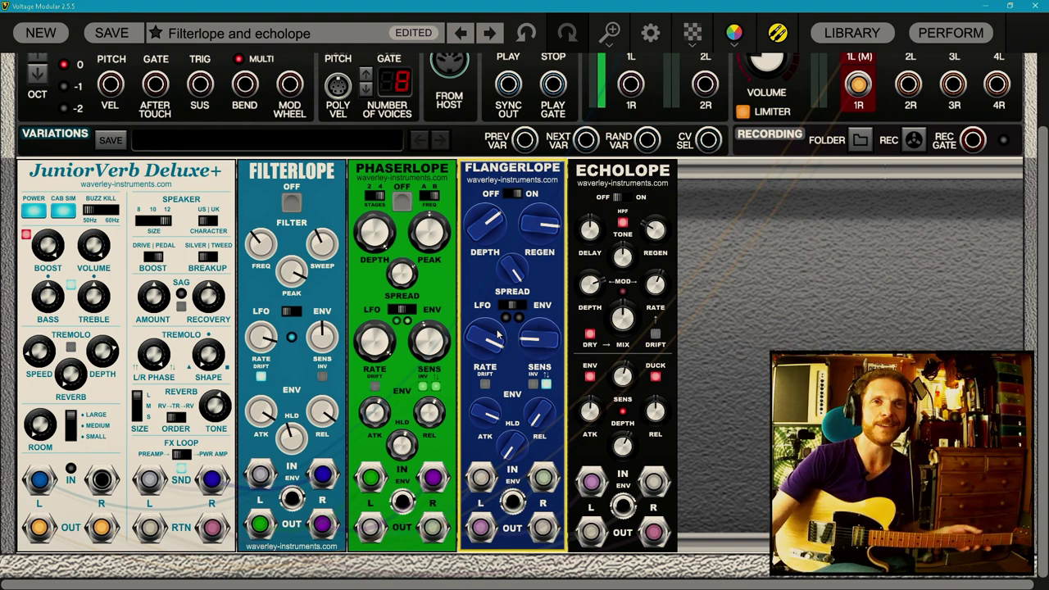
Step: Switch off Echolope's ENV and DUCK, and remove the JuniorVerb send cable into Filterlope
{"action": "mouse_move", "coordinate": [497, 334]}
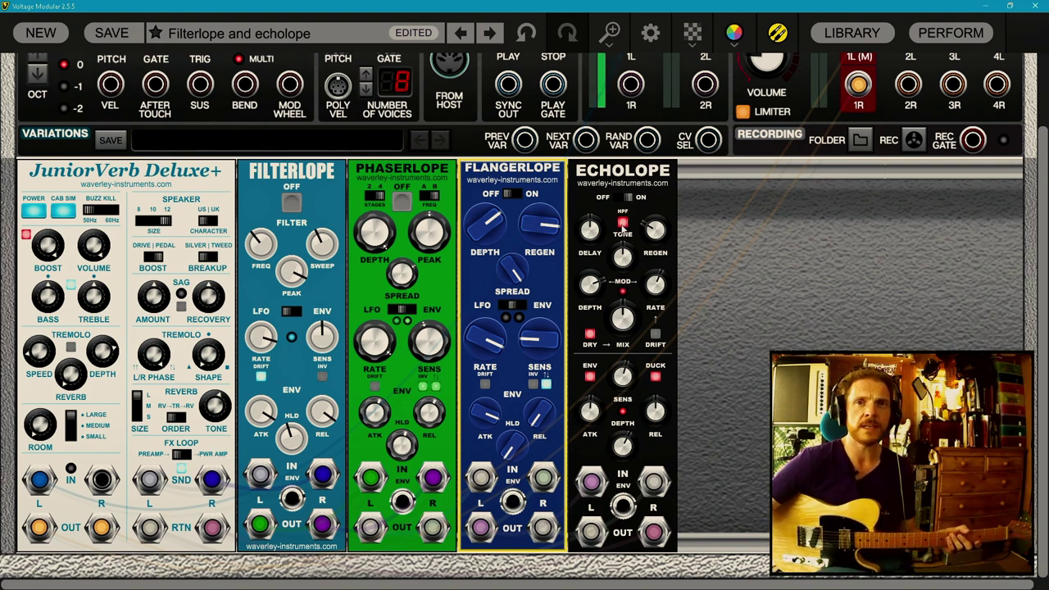
{"action": "left_click", "coordinate": [589, 376]}
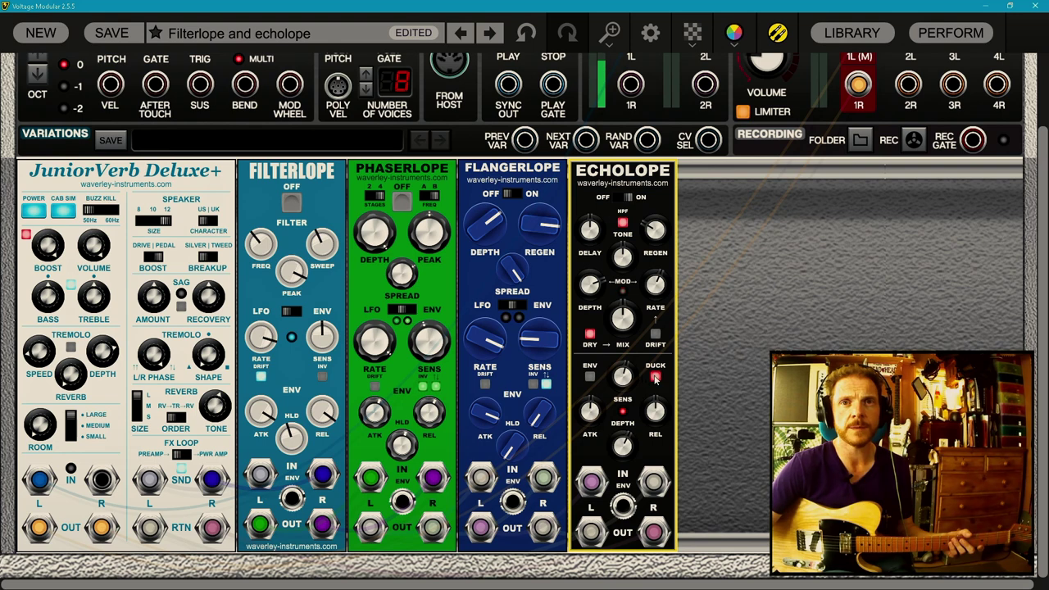
{"action": "left_click", "coordinate": [656, 377]}
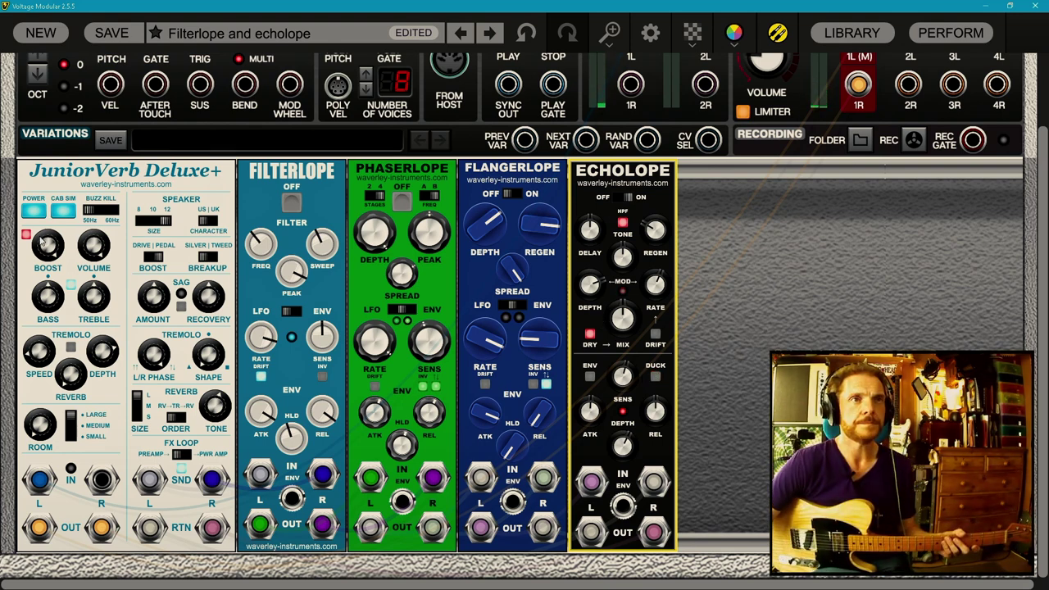
{"action": "left_click_drag", "start_coordinate": [211, 479], "coordinate": [231, 490]}
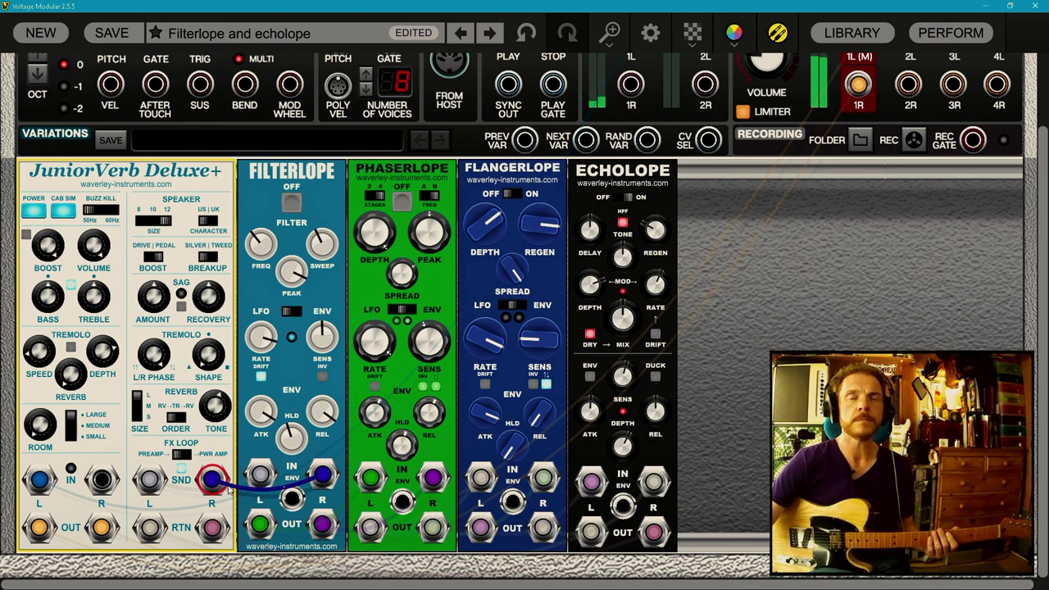
{"action": "left_click_drag", "start_coordinate": [211, 479], "coordinate": [554, 416]}
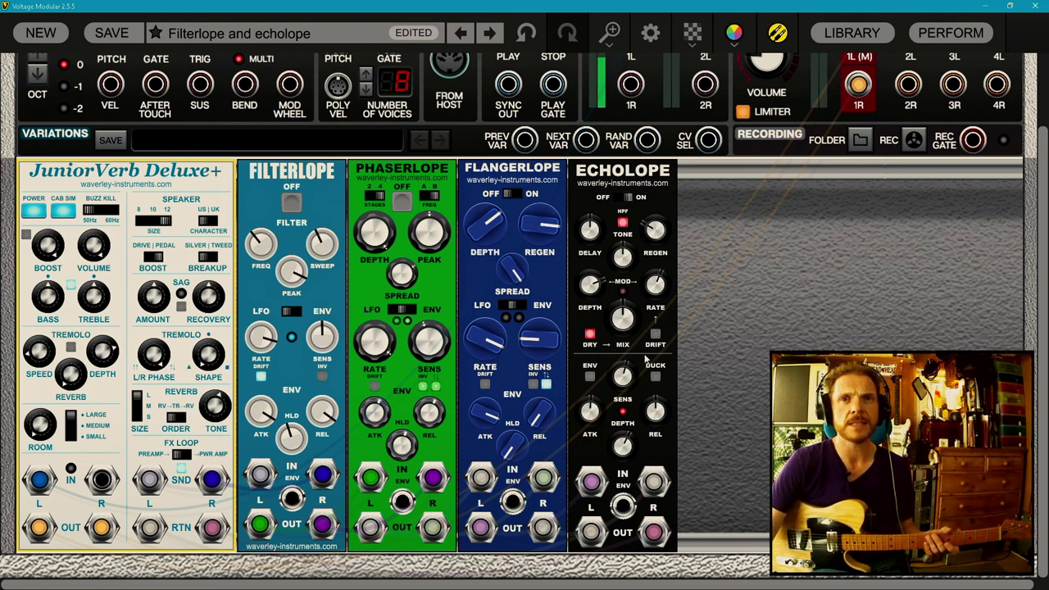
Step: Re-enable Echolope's ENV button so it lights red
{"action": "left_click", "coordinate": [592, 376]}
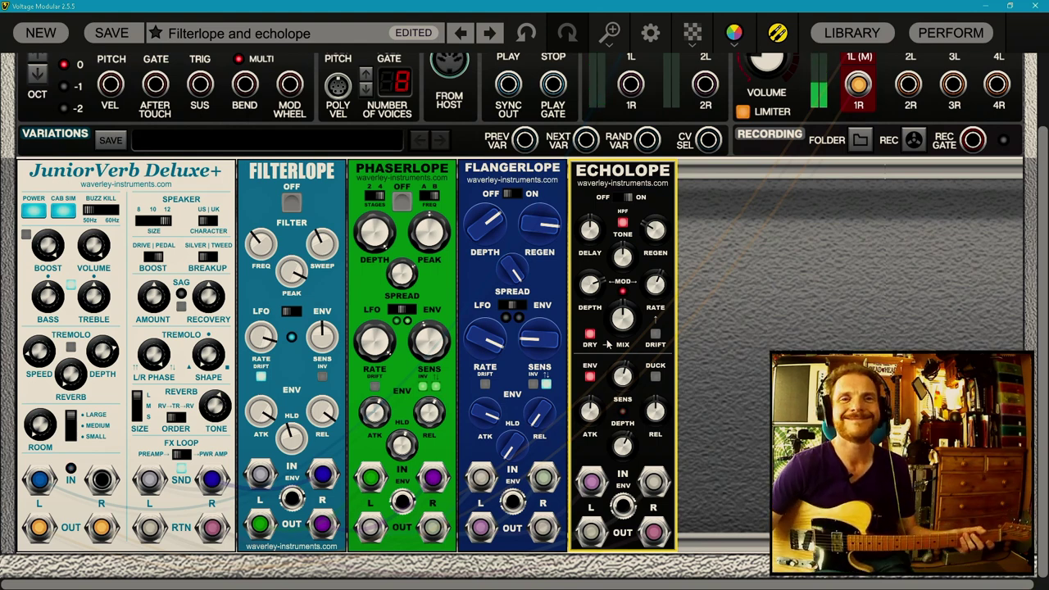
Step: Re-engage Echolope's DUCK button, making sure it stays lit red
{"action": "left_click", "coordinate": [658, 377]}
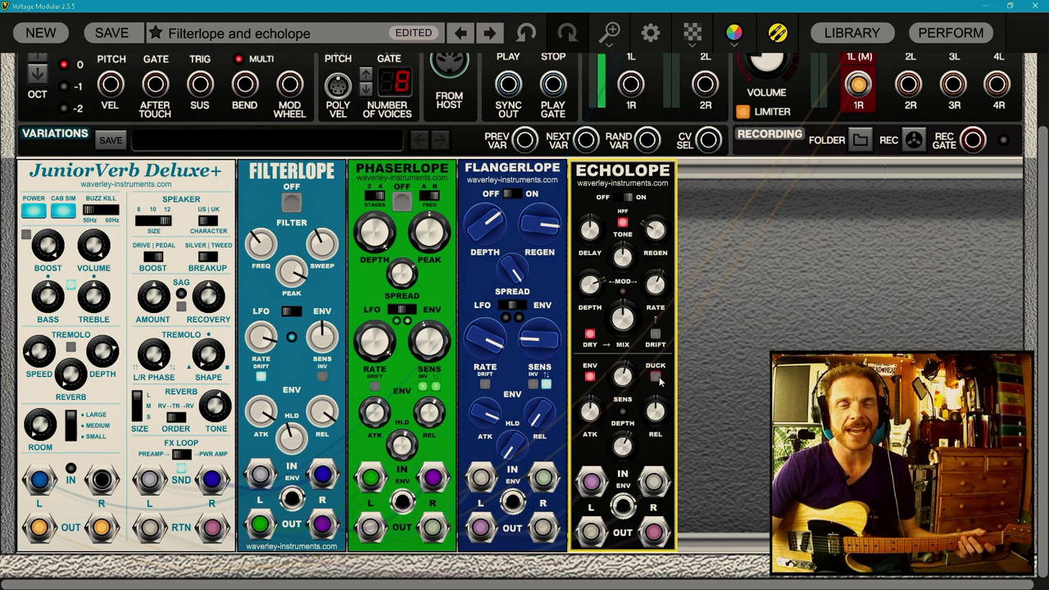
{"action": "left_click", "coordinate": [657, 377]}
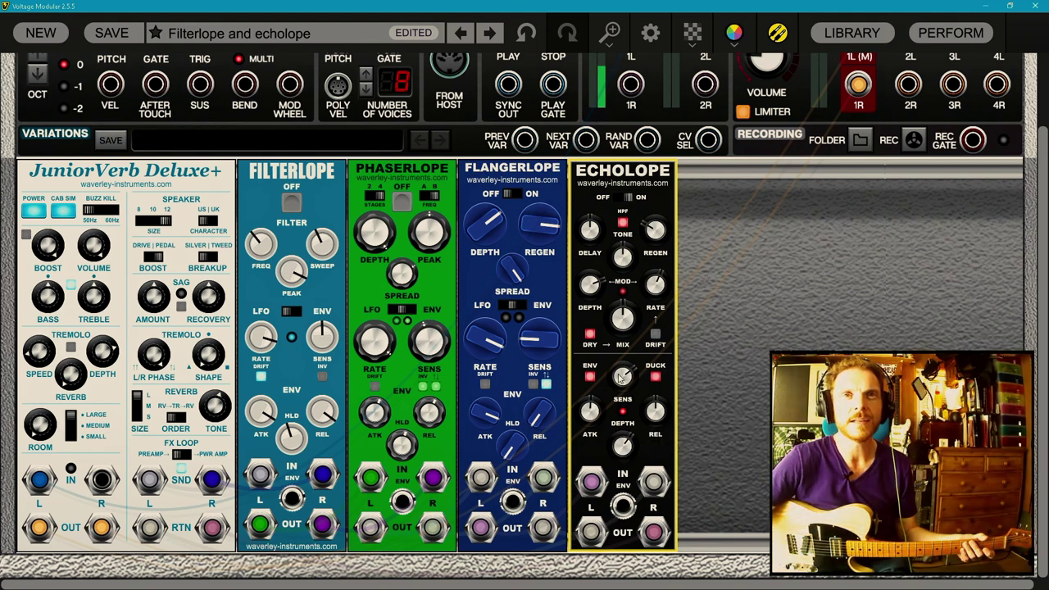
{"action": "mouse_move", "coordinate": [621, 391]}
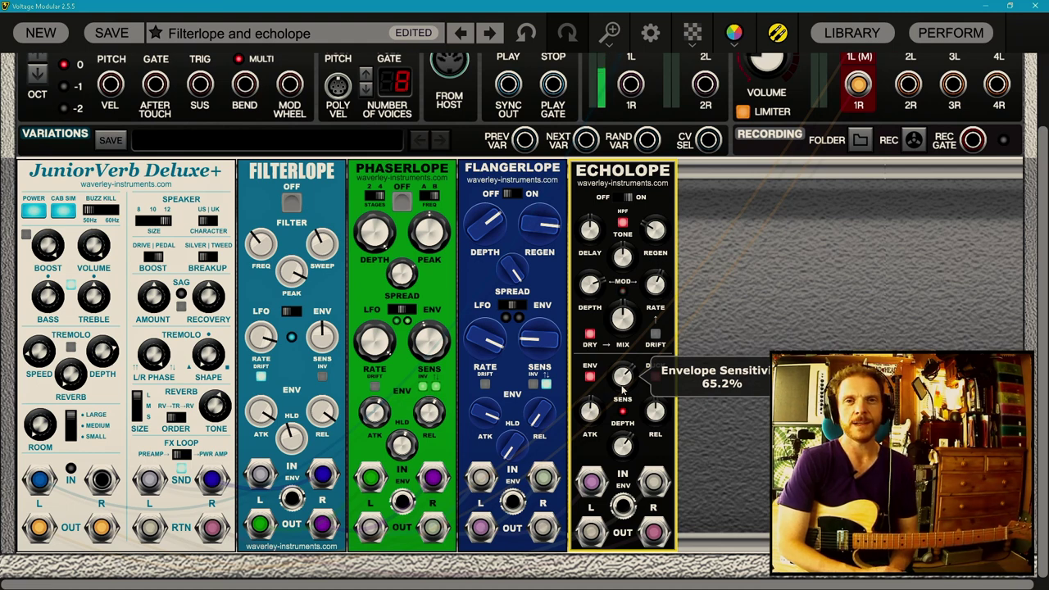
Step: Turn on Filterlope with sensitivity 40.5%, attack 5 ms, release about 50 ms, hold 10 ms
{"action": "left_click", "coordinate": [292, 202]}
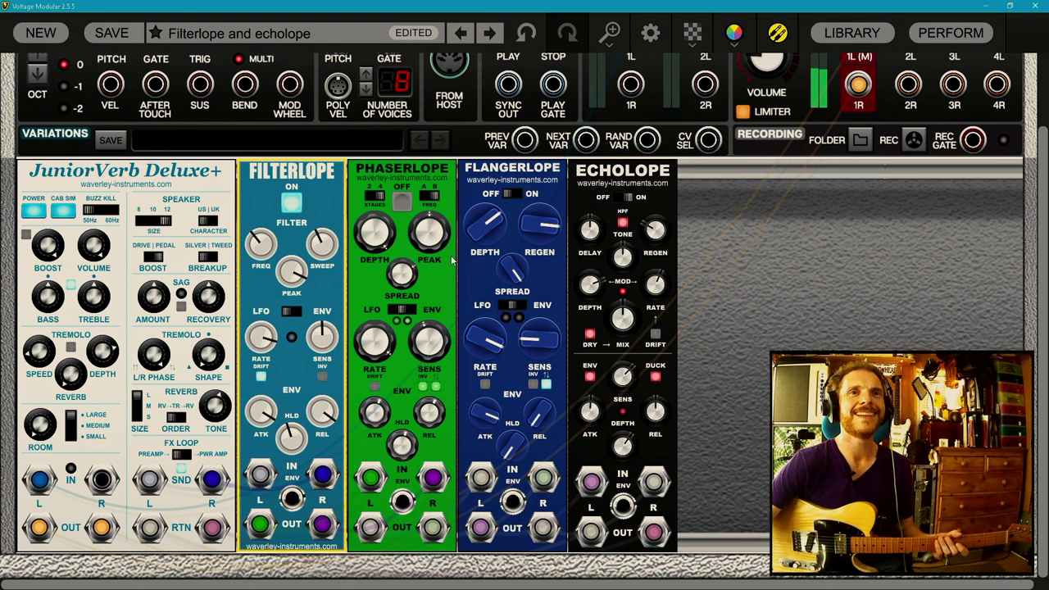
{"action": "left_click_drag", "start_coordinate": [330, 354], "coordinate": [322, 333]}
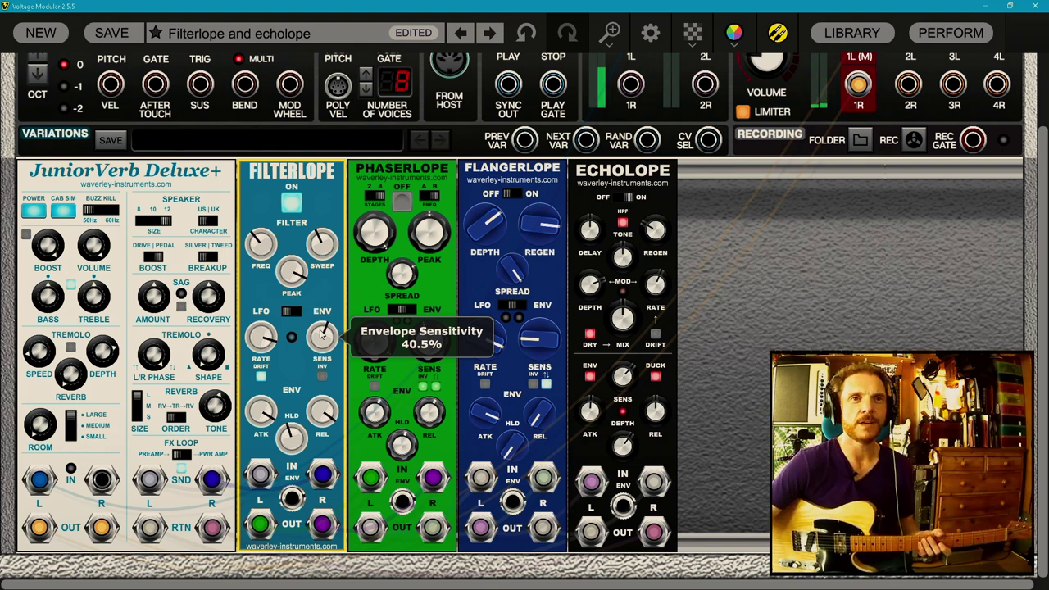
{"action": "left_click_drag", "start_coordinate": [261, 410], "coordinate": [263, 429]}
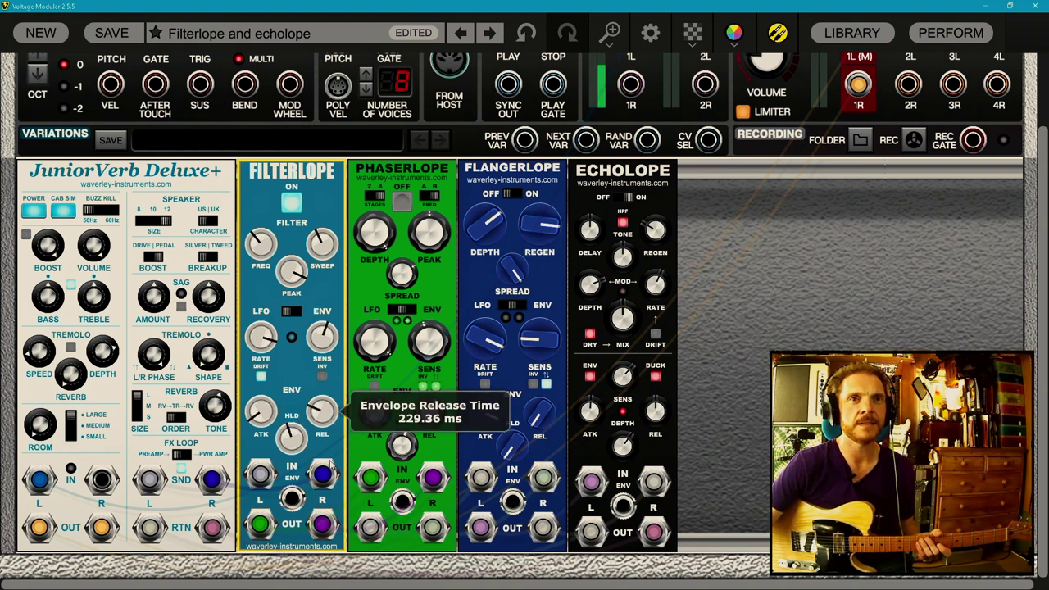
{"action": "left_click_drag", "start_coordinate": [323, 409], "coordinate": [328, 474]}
{"action": "left_click_drag", "start_coordinate": [291, 440], "coordinate": [308, 461]}
Step: Switch on Phaserlope and Flangerlope and set each LFO/ENV switch to ENV
{"action": "left_click", "coordinate": [400, 205]}
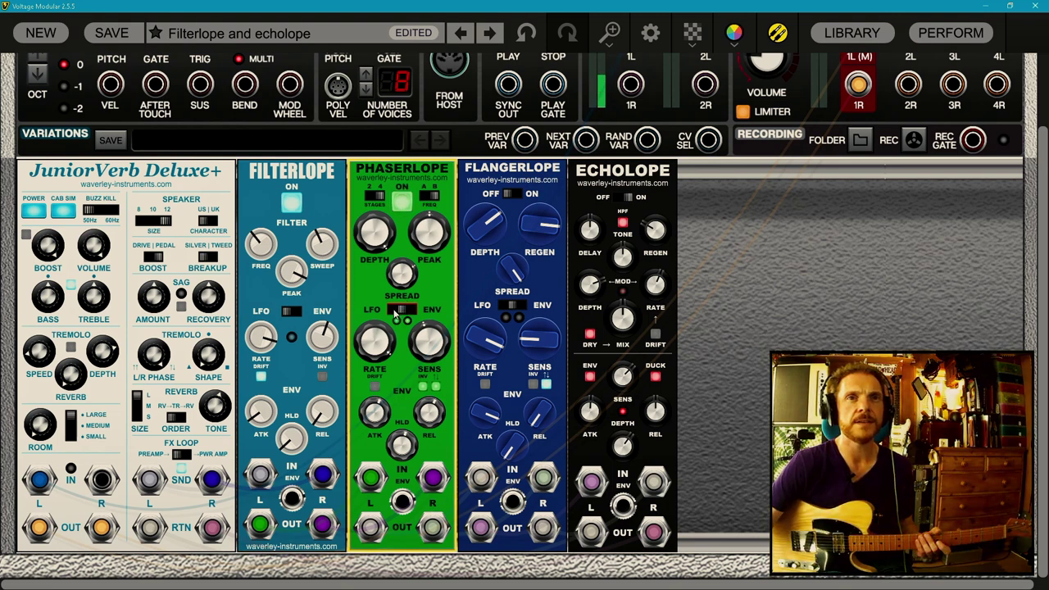
{"action": "left_click", "coordinate": [398, 309]}
{"action": "left_click", "coordinate": [516, 195]}
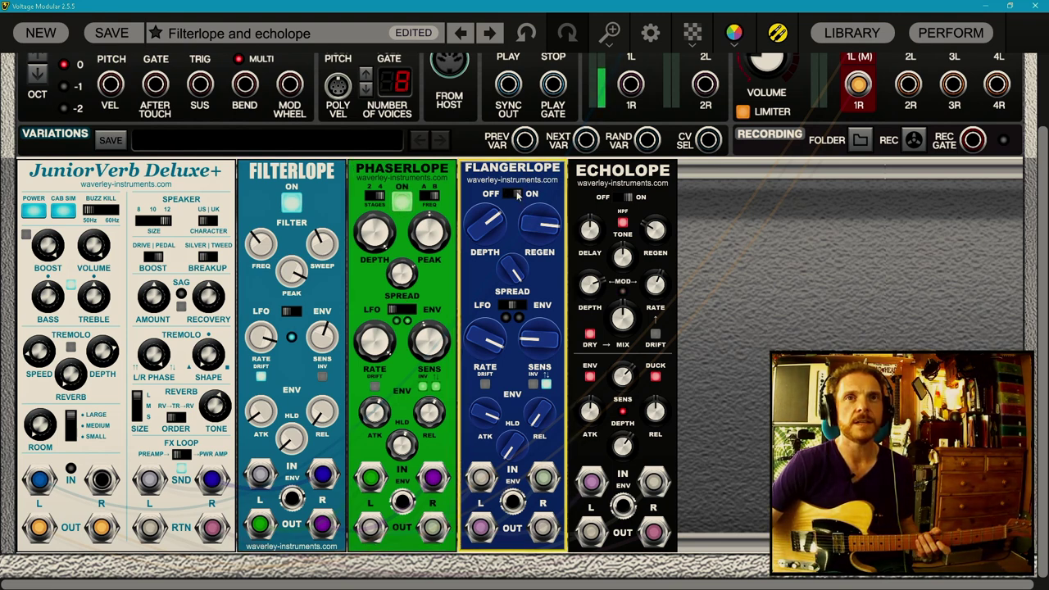
{"action": "left_click", "coordinate": [523, 304]}
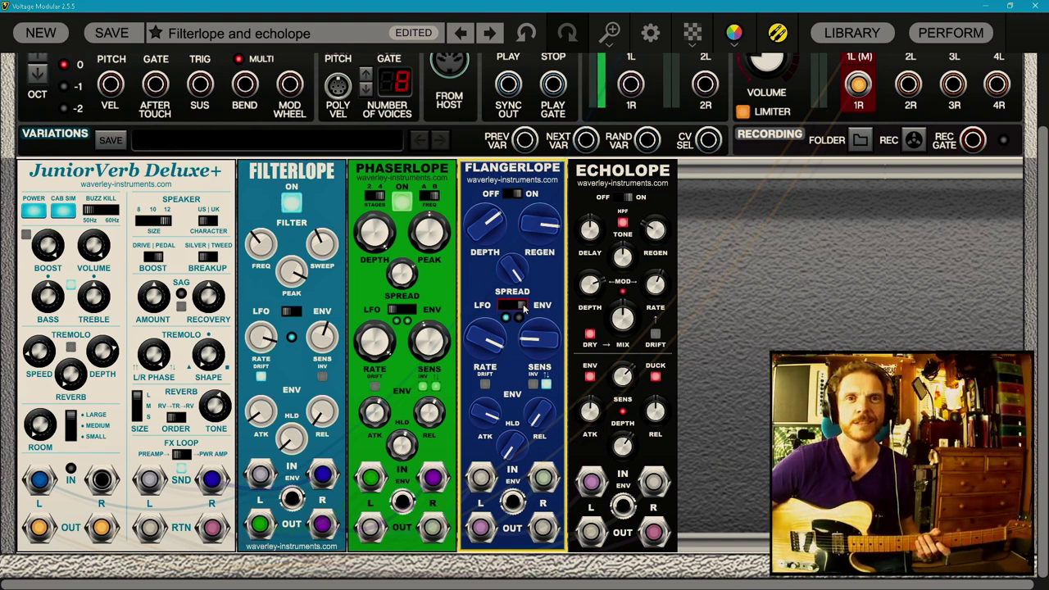